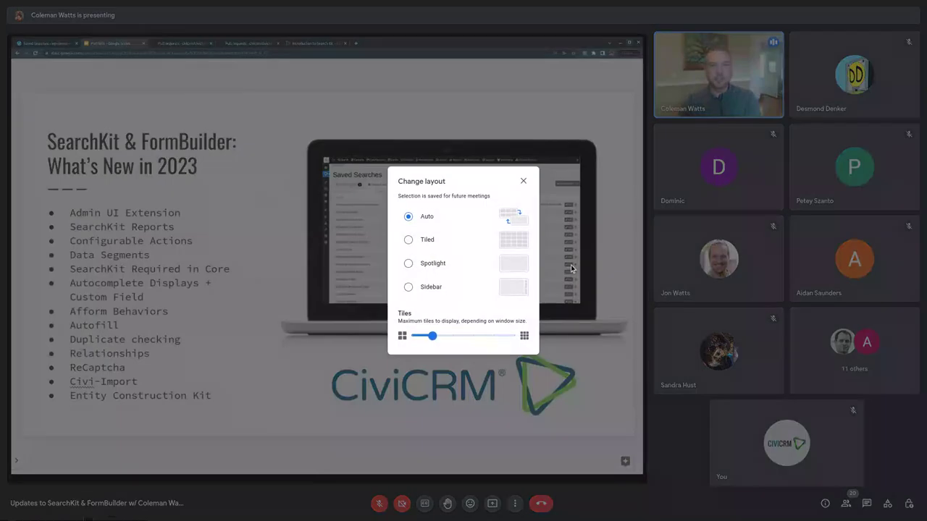
Switch the meeting layout to Spotlight and admit the waiting participant to the call
click(442, 266)
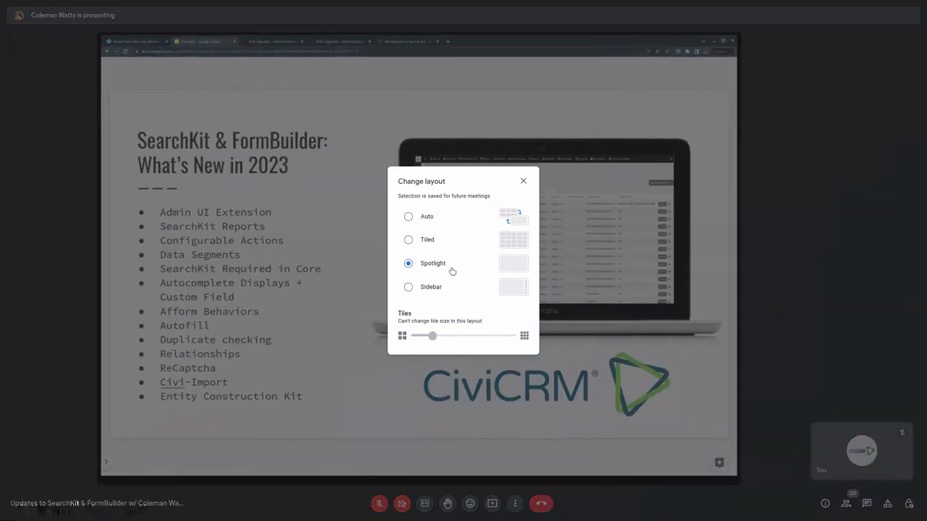
click(523, 181)
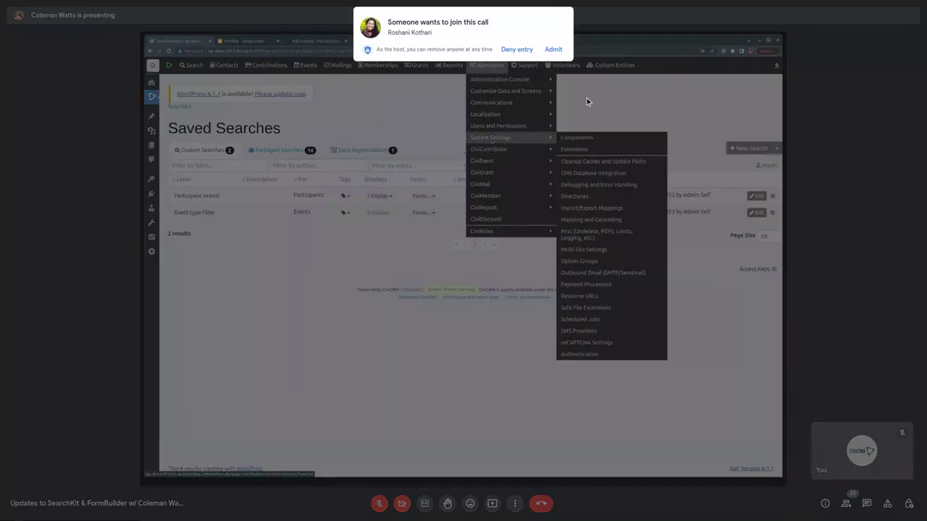
click(553, 48)
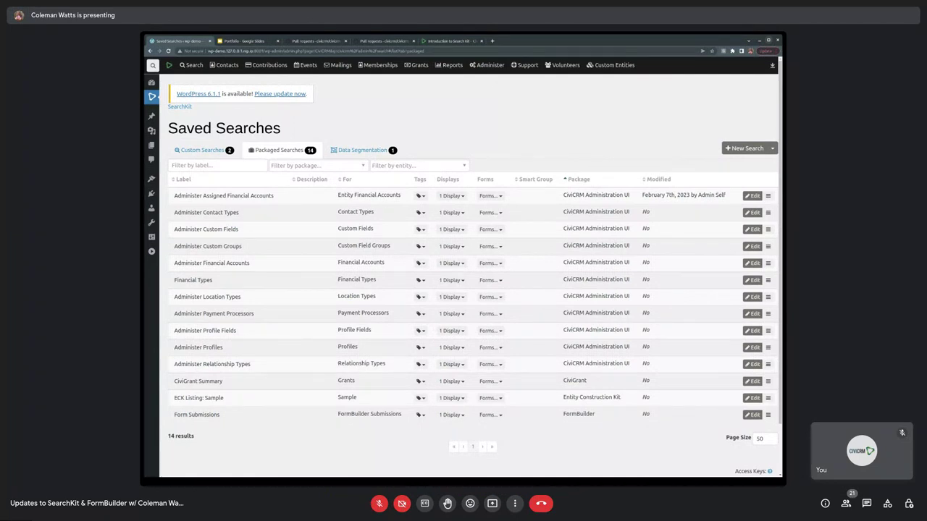
Open the Custom Fields administration page in a separate browser tab and show it
click(490, 64)
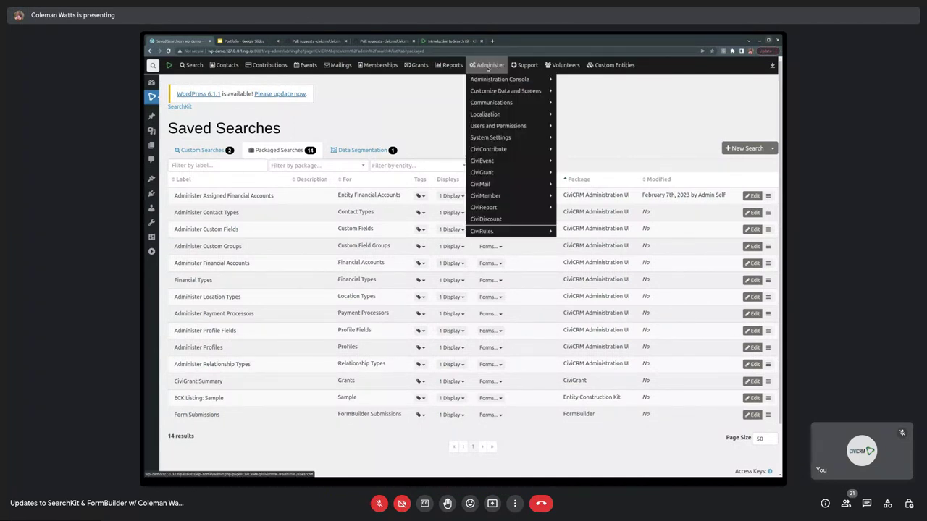
mouse_move(490, 92)
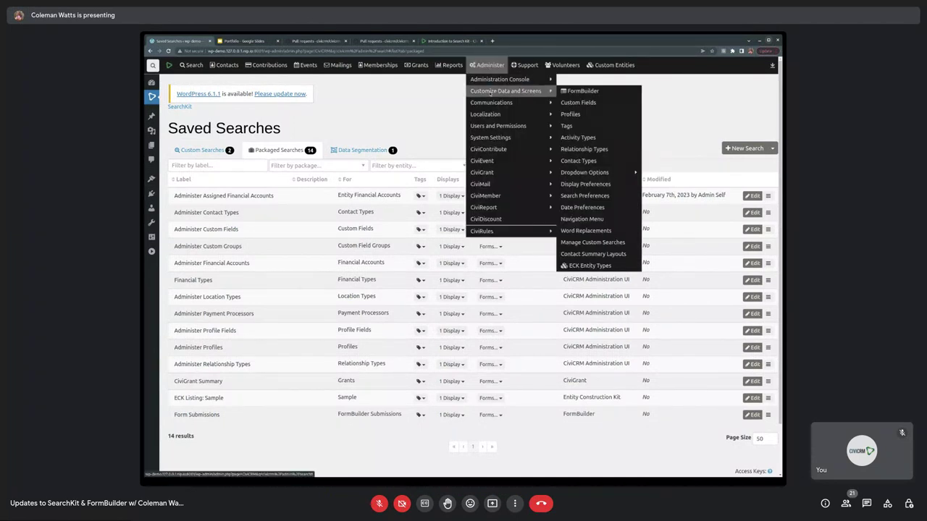
middle_click(583, 103)
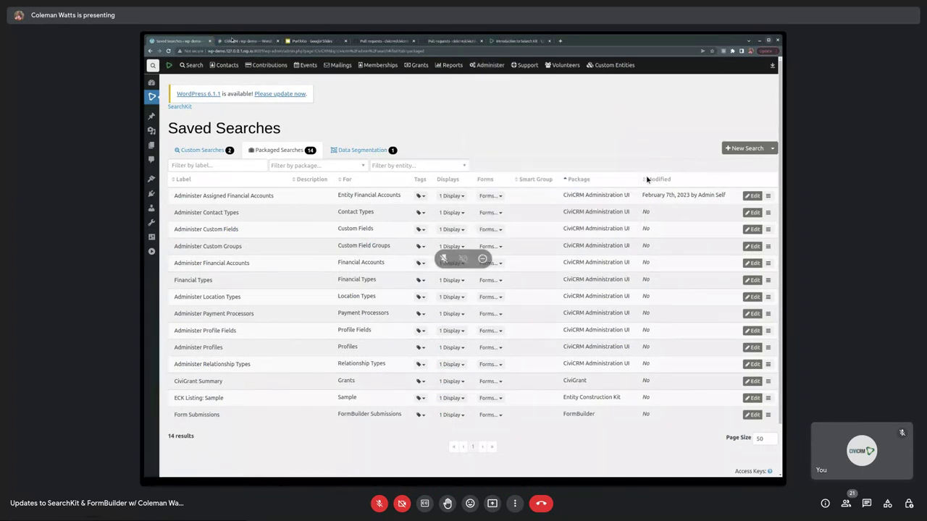
key(ctrl+Tab)
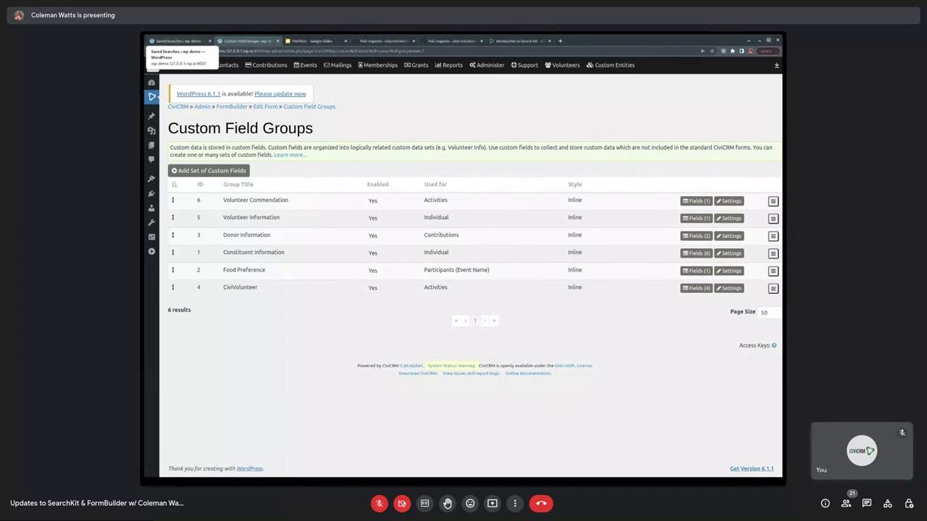
Open the packaged search Administer Custom Groups for editing and show its Table display's column settings
click(174, 42)
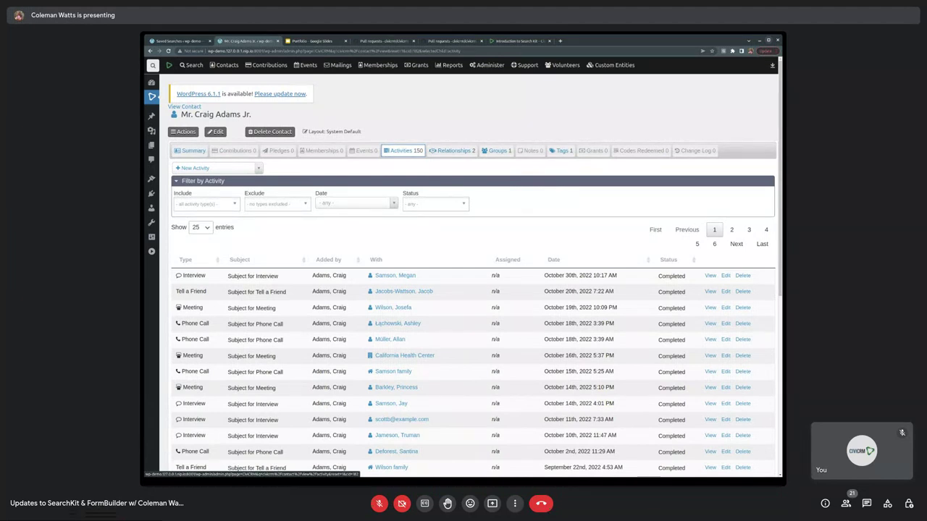
mouse_move(433, 113)
click(187, 41)
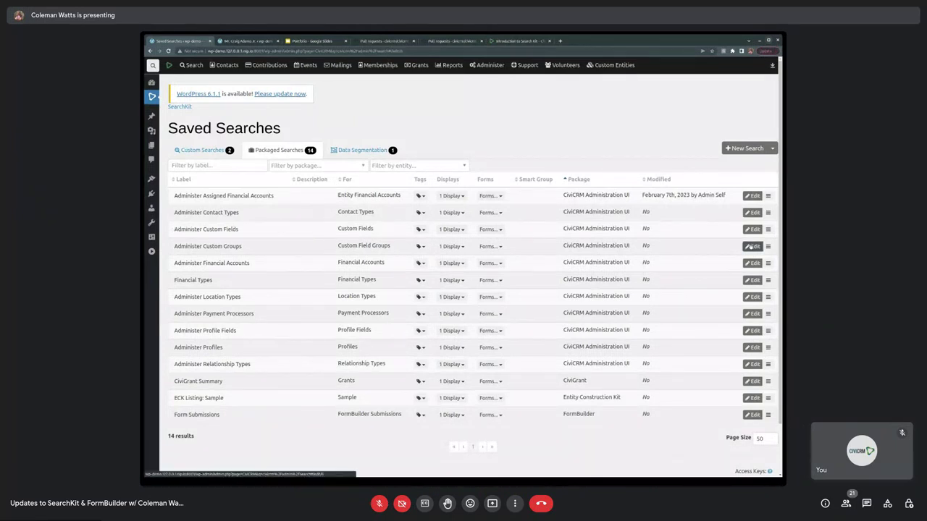
click(750, 246)
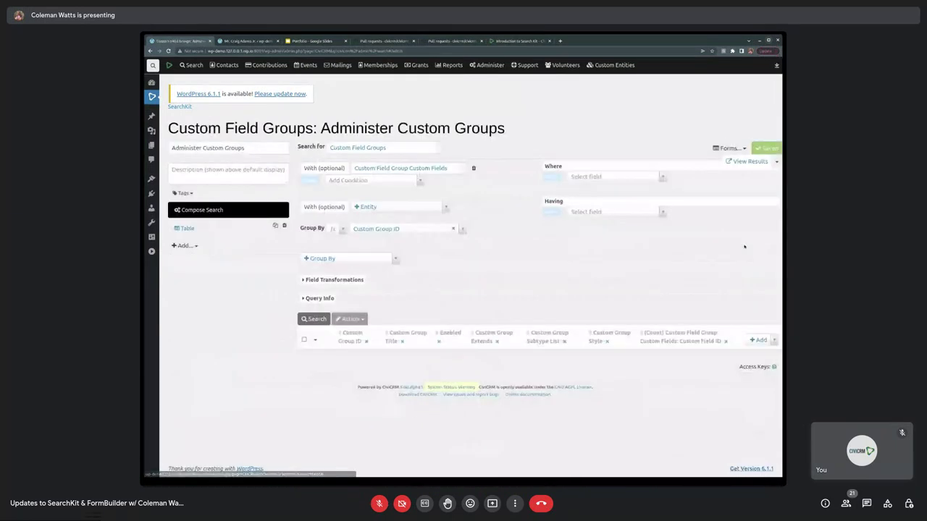
click(184, 228)
scroll(600, 262, down, 5)
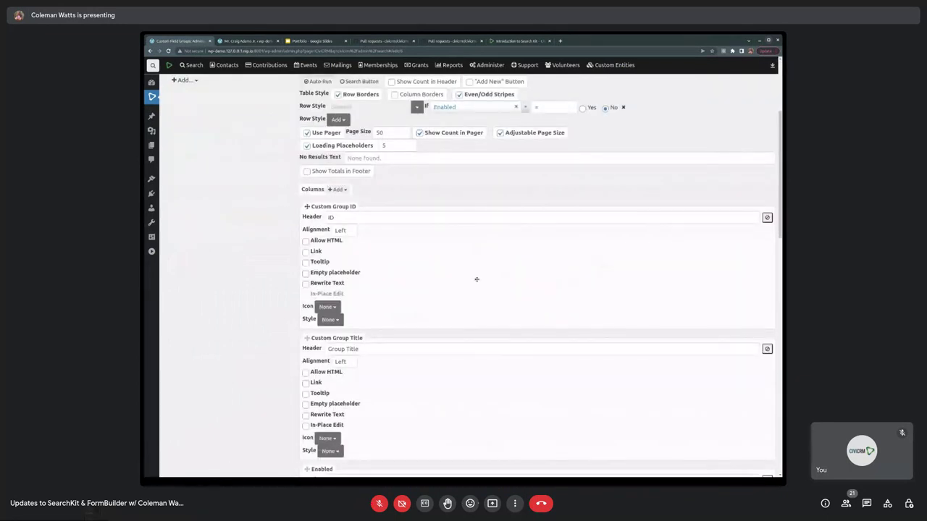
Go back to the Custom Field Groups listing in the second browser tab, and admit the waiting participant to the call
click(245, 41)
click(150, 50)
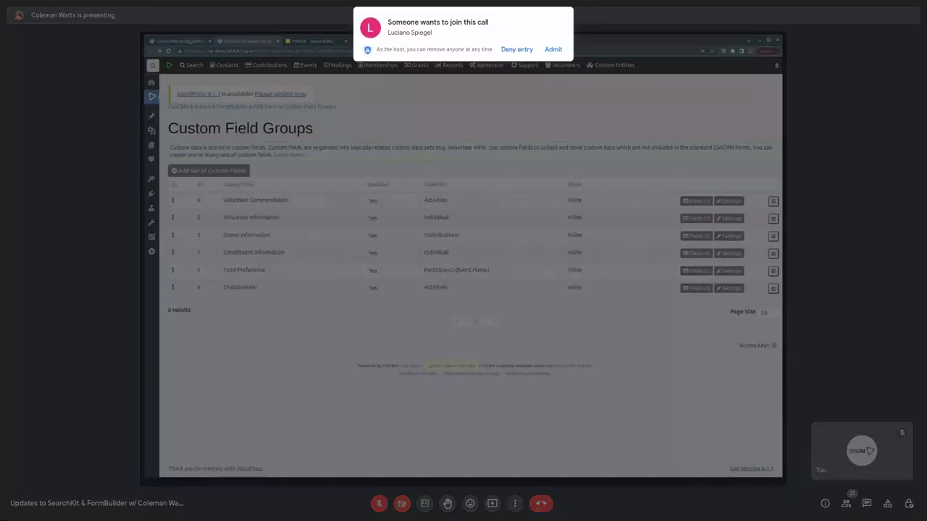
click(190, 41)
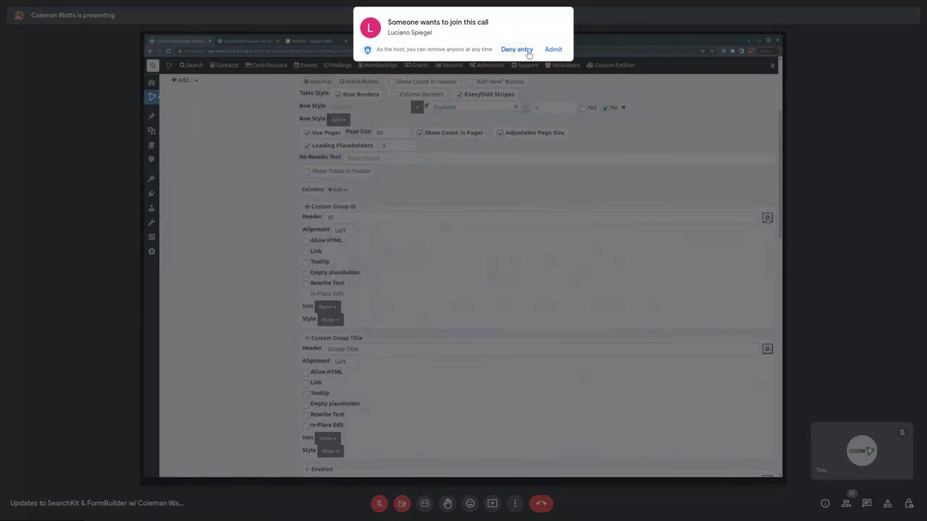
click(553, 49)
Remove the Custom Group ID column from the Table display and save the Administer Custom Groups search
scroll(511, 150, down, 20)
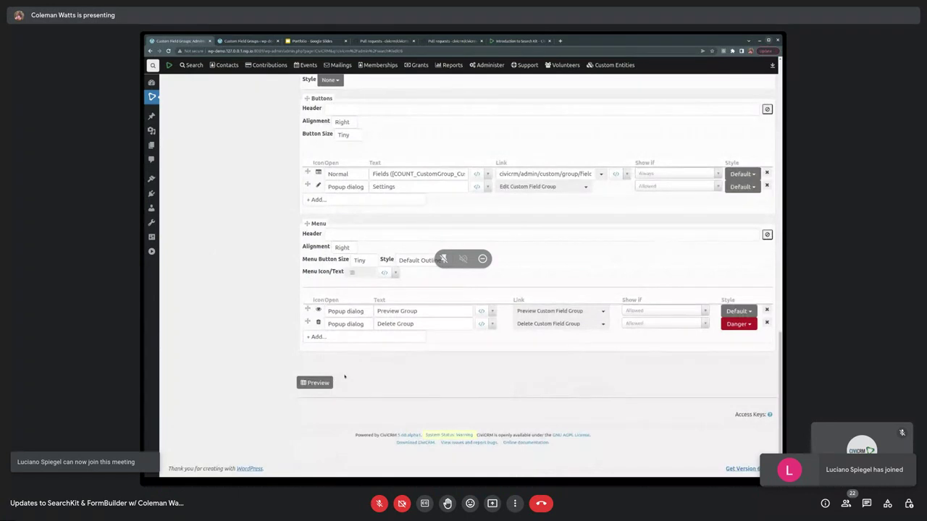
scroll(511, 150, up, 20)
click(765, 150)
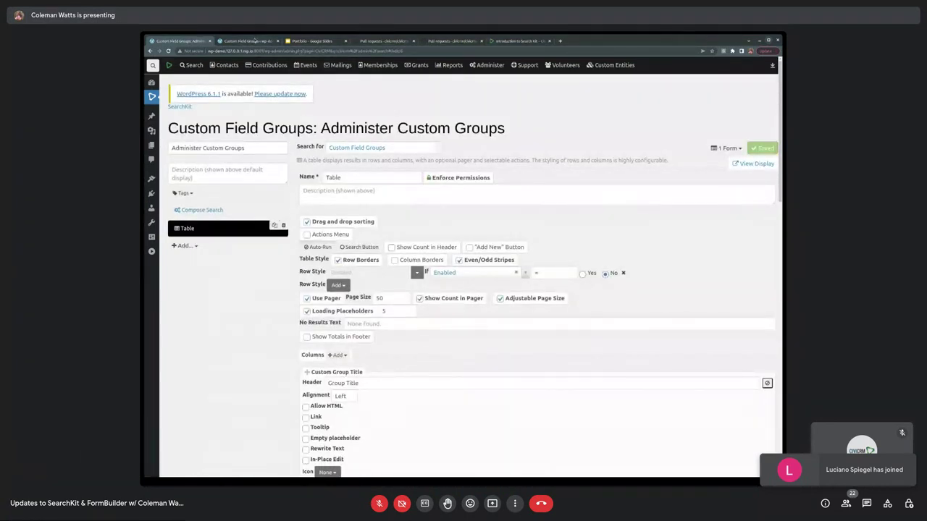
Reload the Custom Field Groups listing to check its columns, and return to the presentation slides
click(250, 40)
key(F5)
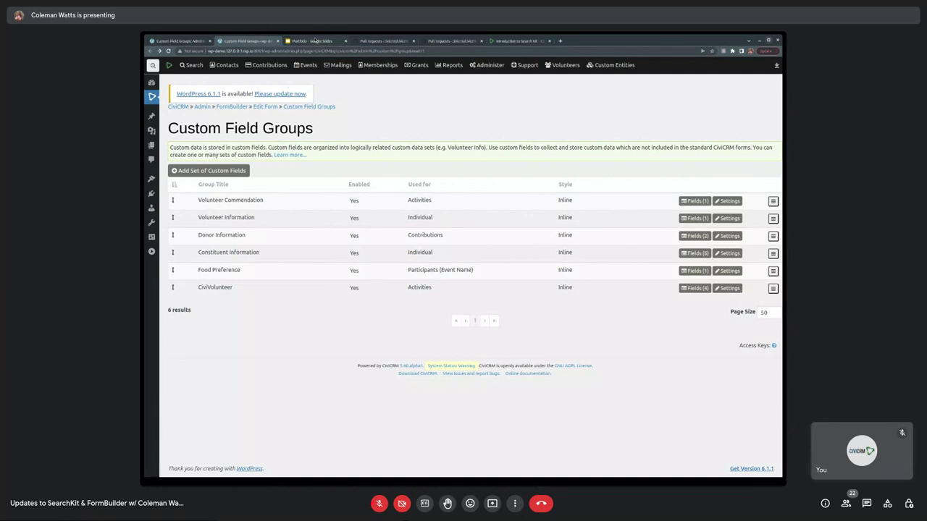
click(315, 41)
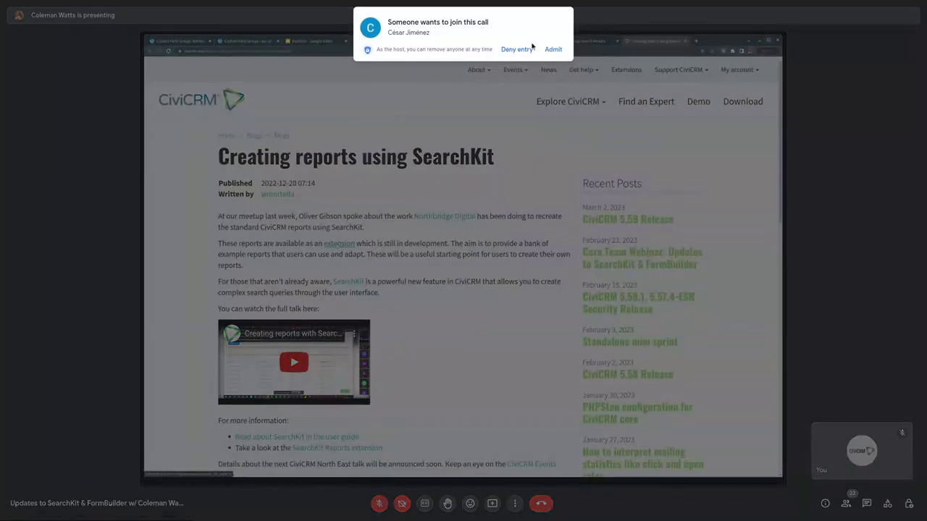
Admit the waiting participant and go from the search editor back to SearchKit's packaged searches
click(555, 51)
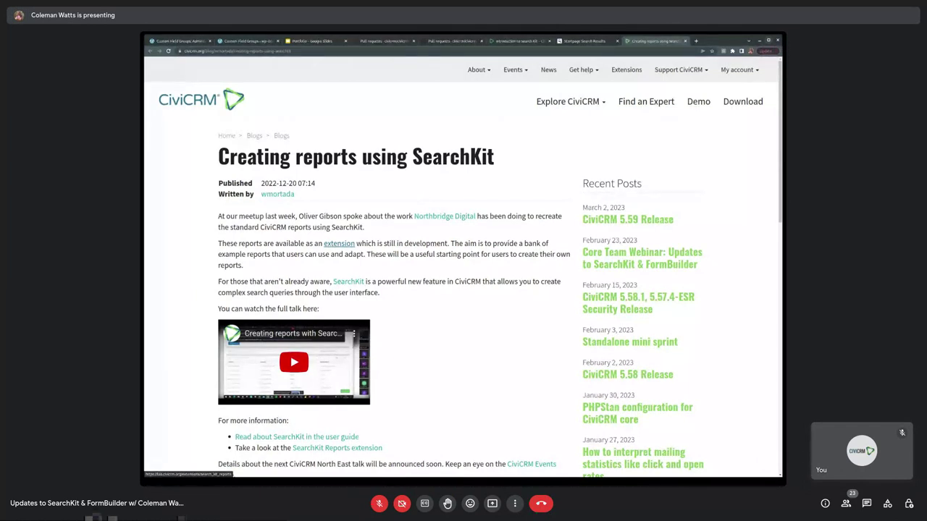
click(246, 41)
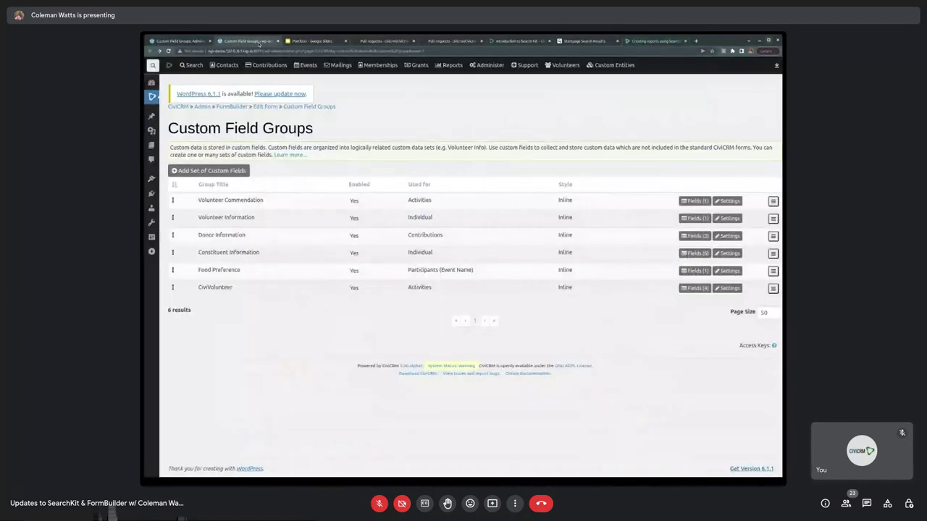
click(187, 42)
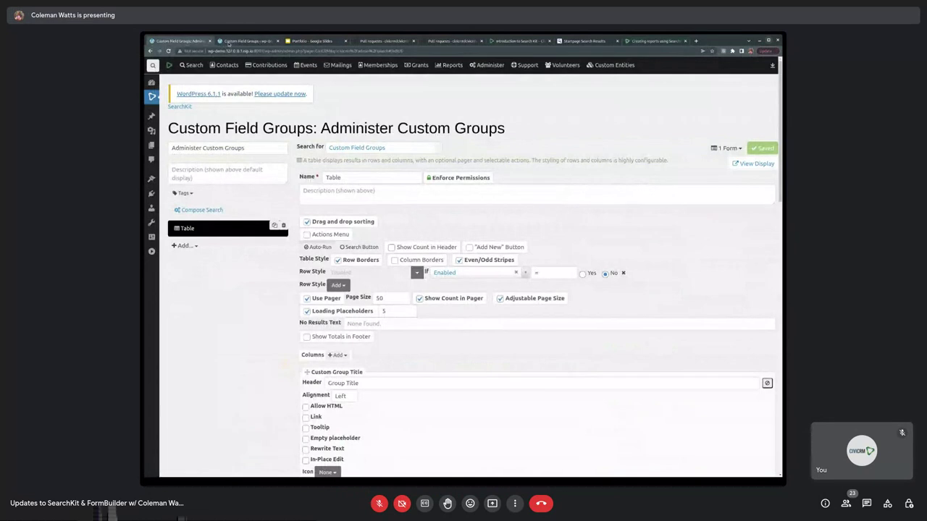
click(180, 106)
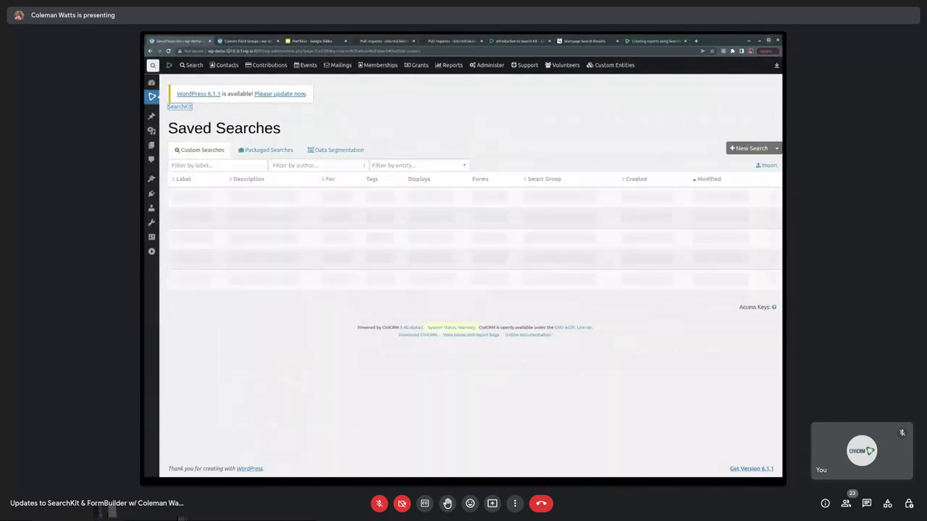
click(266, 149)
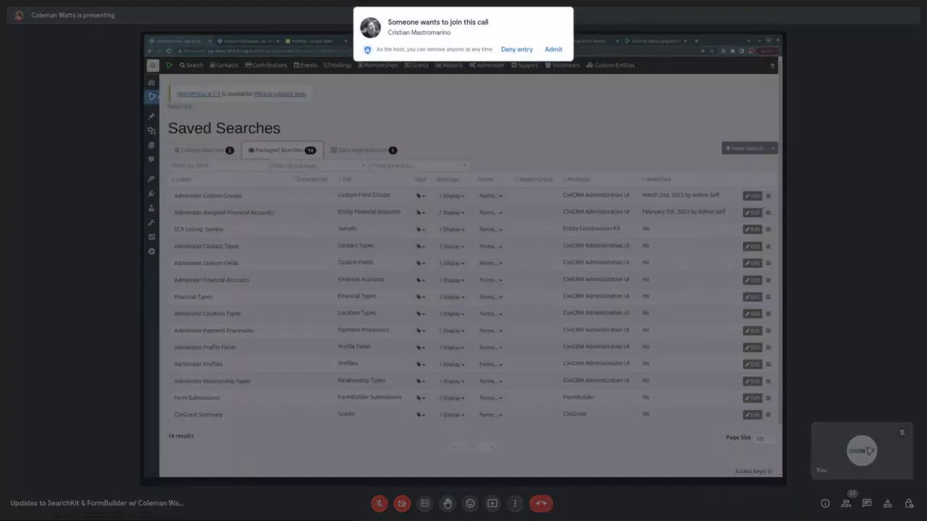
Admit each participant waiting to join the call and bring up the presentation slides
click(553, 50)
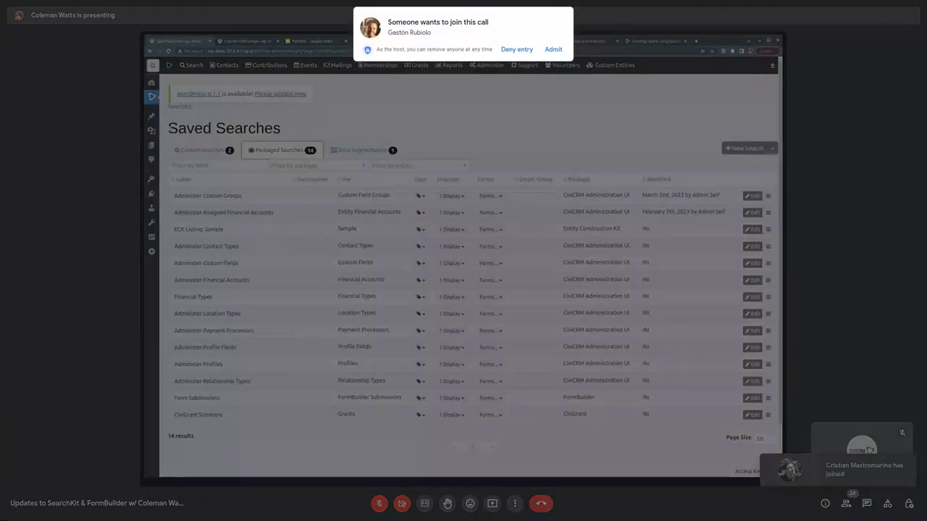
click(553, 49)
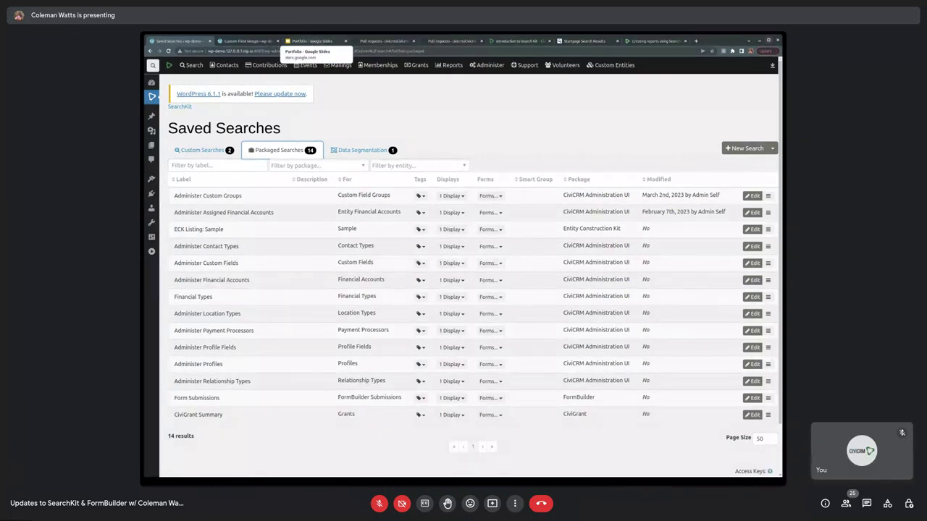
click(301, 41)
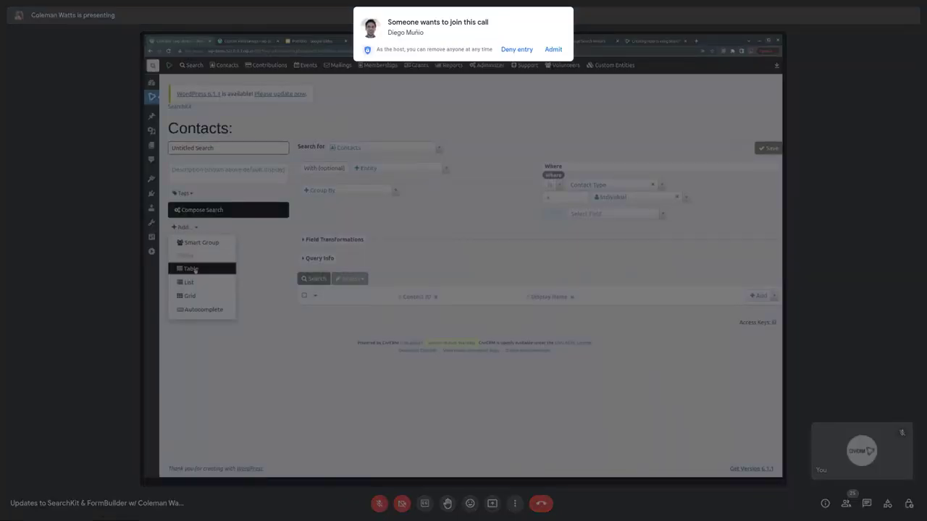
click(553, 50)
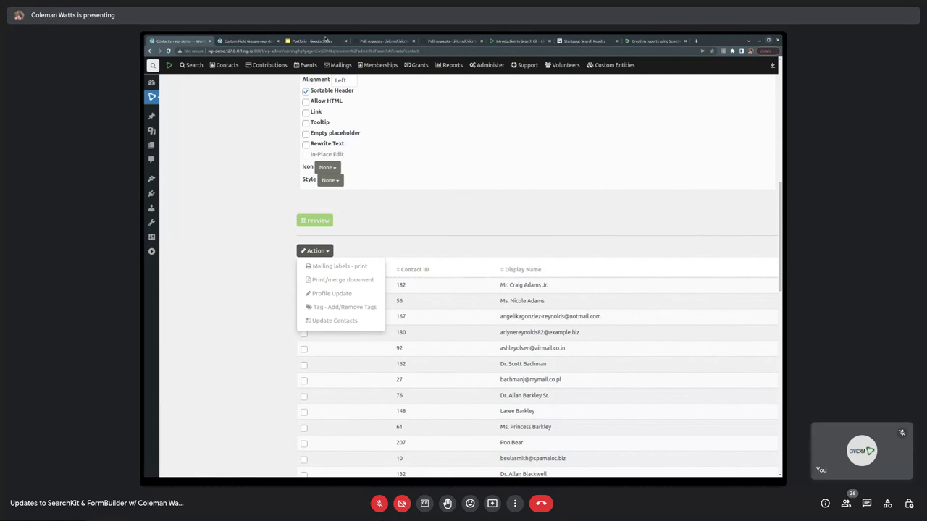
Dismiss the contact action list, check the slides and open the CiviCRM User Guide page on SearchKit
click(641, 211)
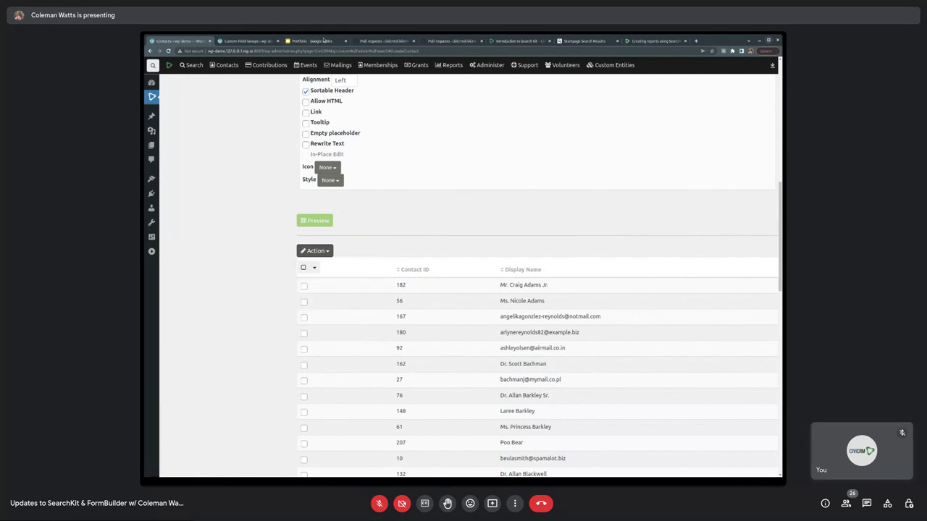
click(319, 40)
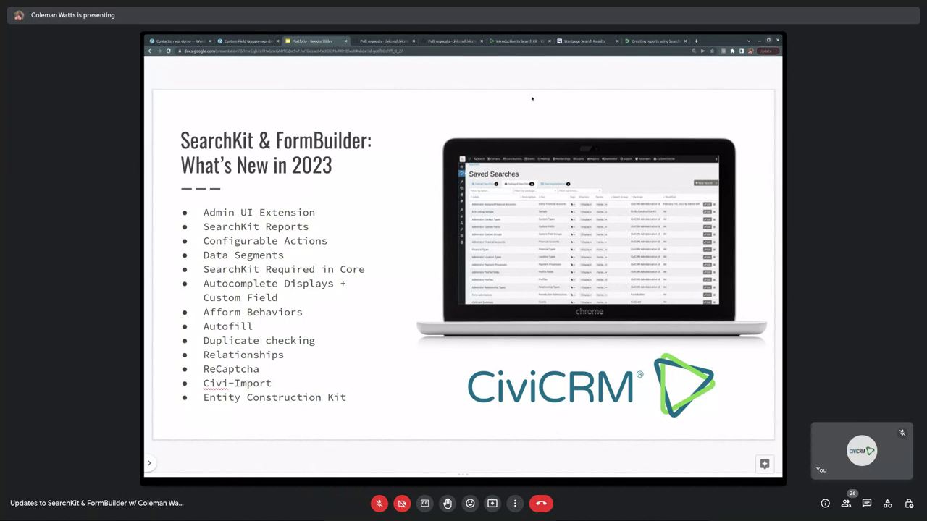
click(522, 41)
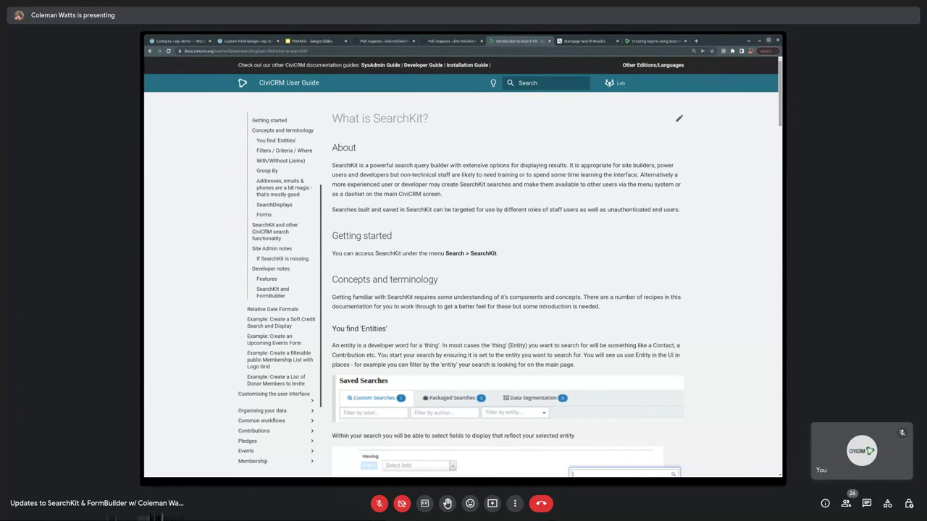
Leave the untitled contacts search without saving and return to SearchKit's Saved Searches page
click(178, 40)
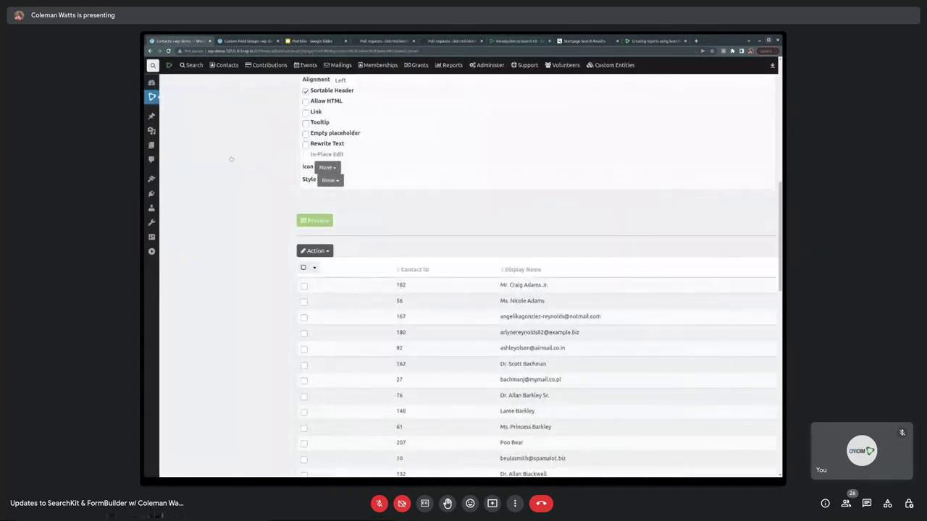
scroll(231, 159, up, 5)
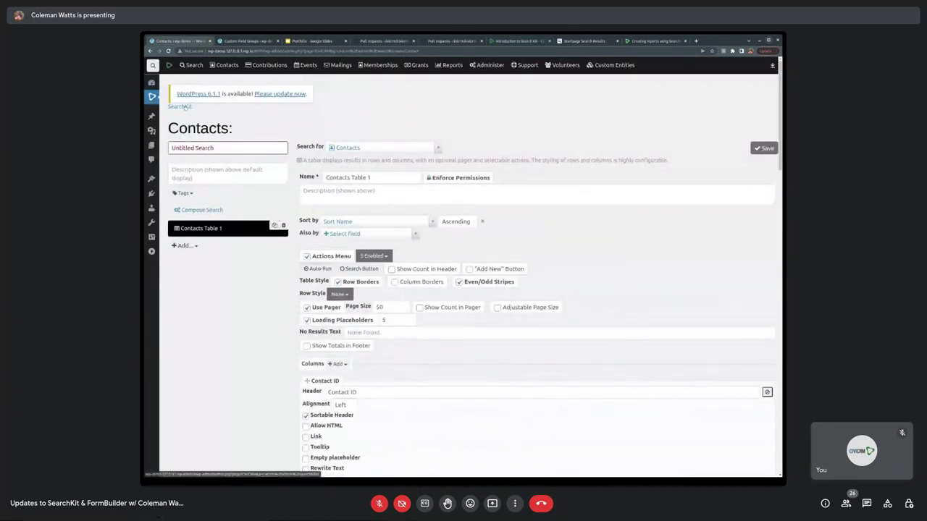
click(181, 106)
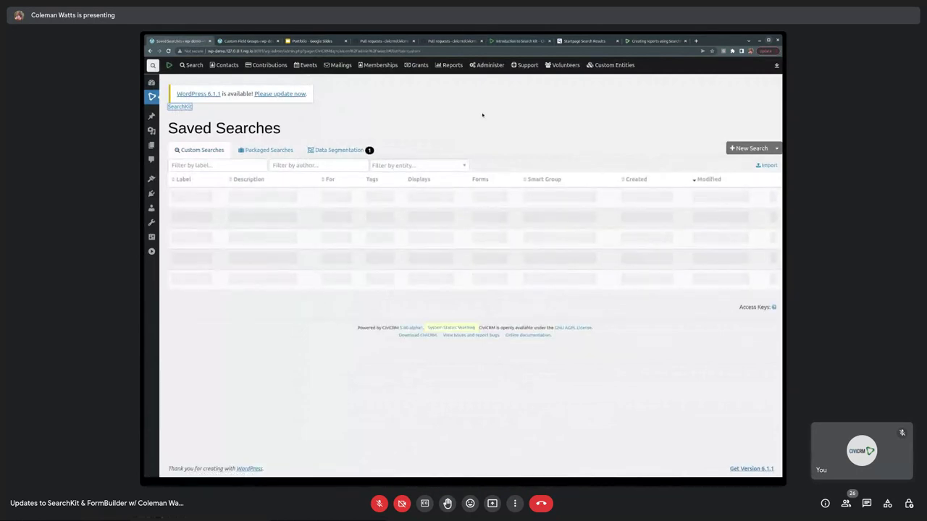
Start a new data segment under Data Segmentation and admit the waiting participant to the call
click(353, 150)
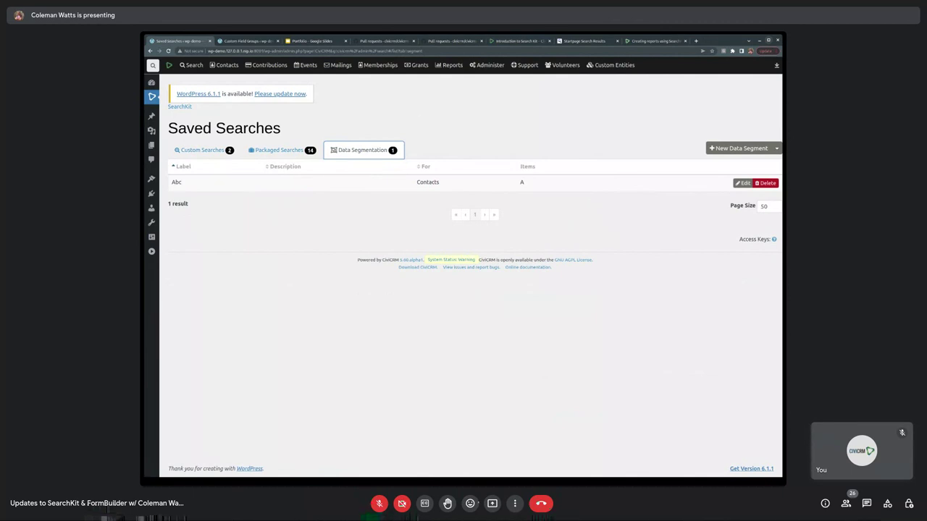
click(753, 148)
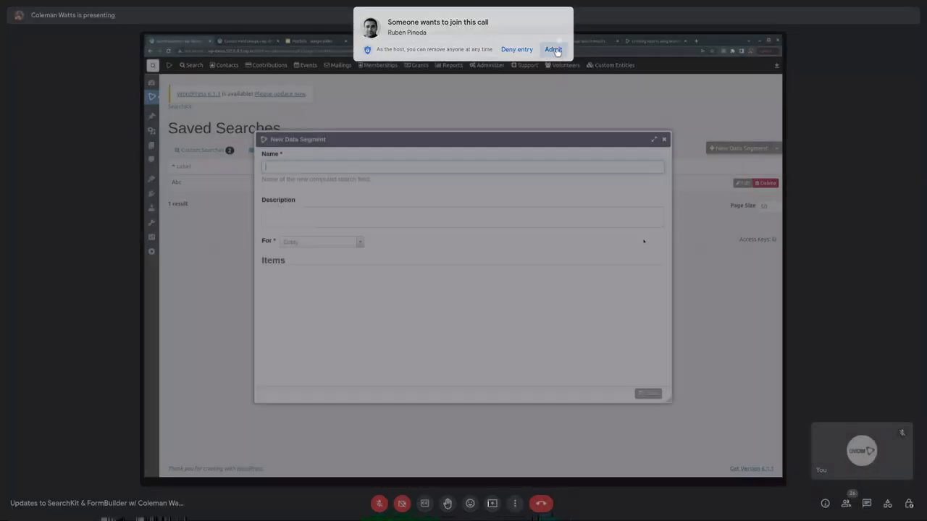
click(553, 49)
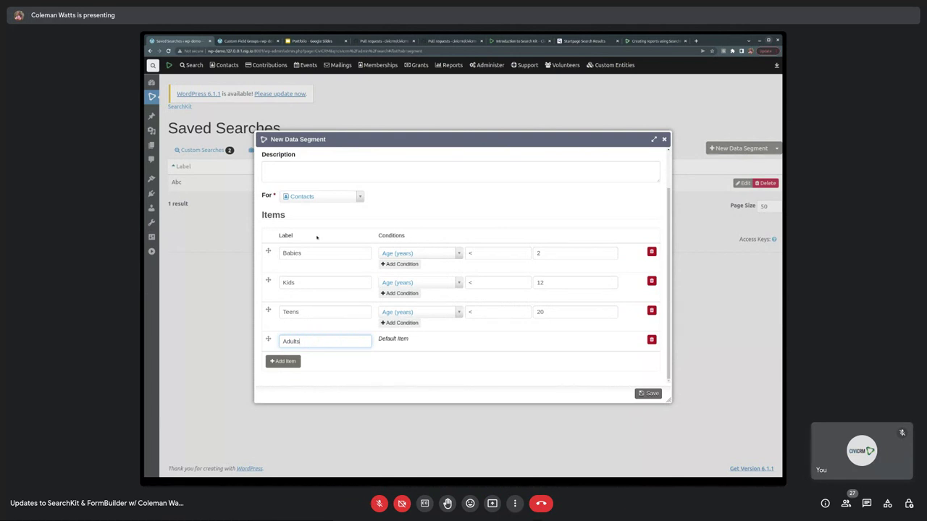
Save the Age Bracket data segment and start a new custom search for Contacts
click(649, 394)
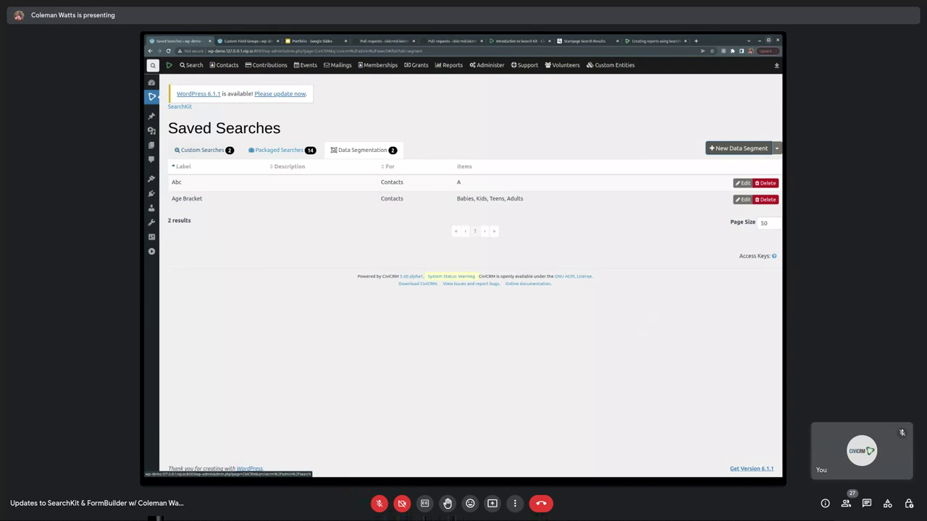
click(202, 150)
click(776, 148)
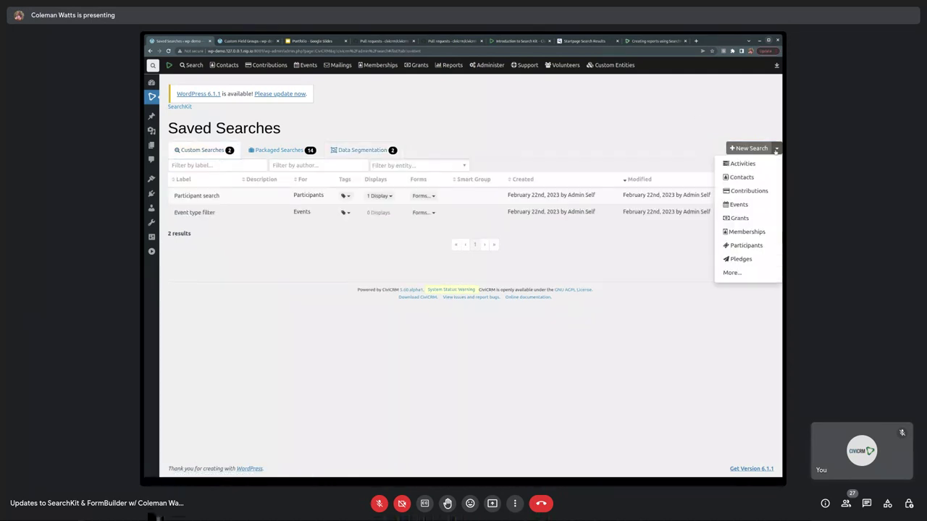
click(742, 178)
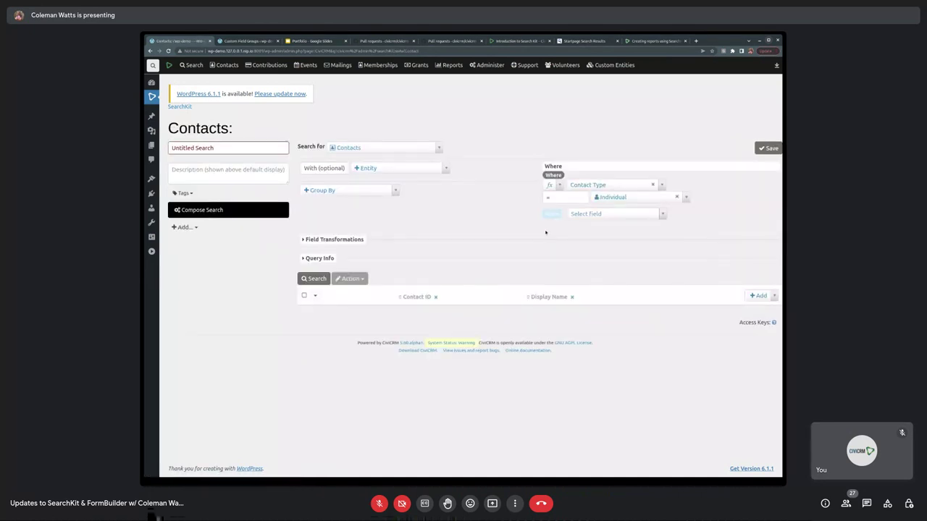
Add the Age (years) and Age Bracket columns to the contacts search
click(769, 295)
text(age)
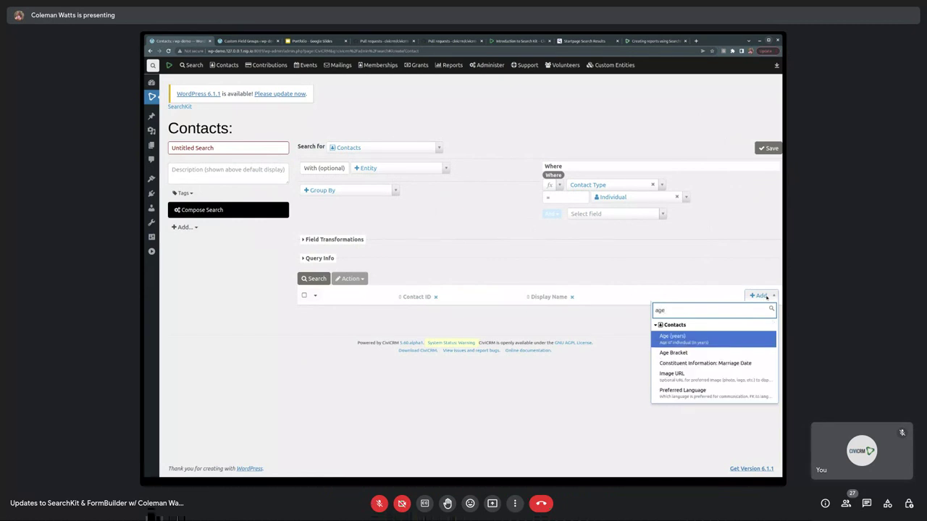
key(Return)
click(765, 296)
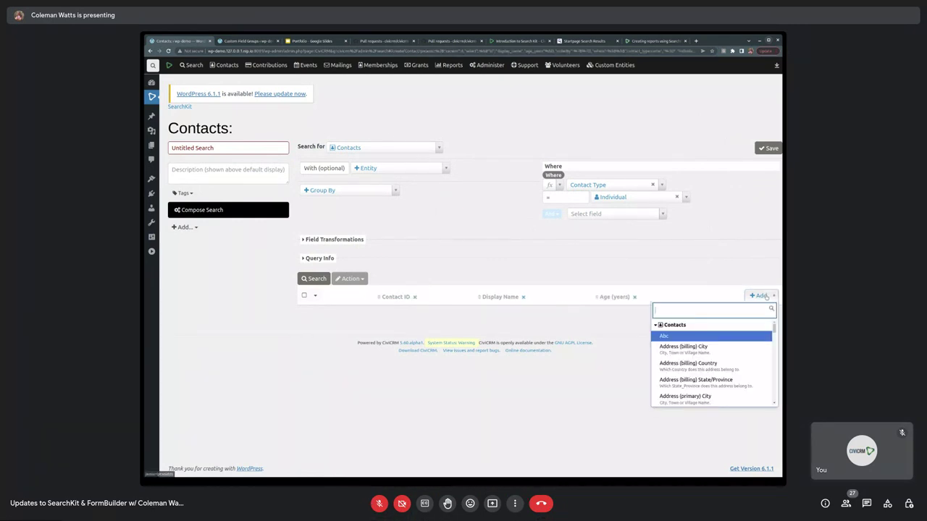
text(age)
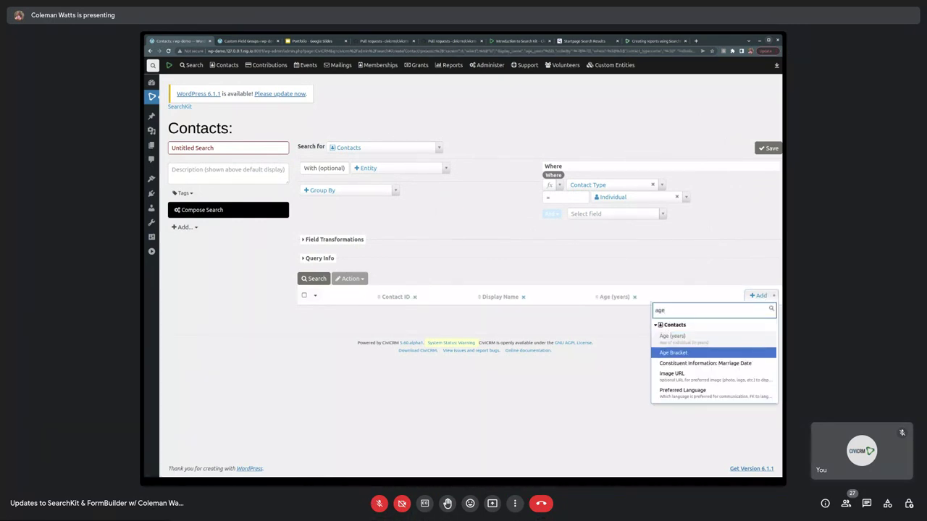
key(Return)
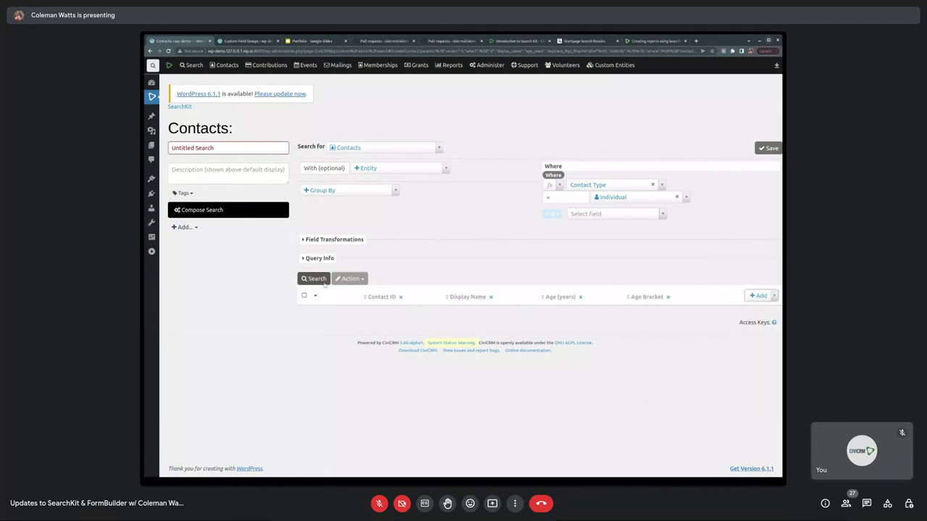
Run the contacts search and compare each individual's age with the assigned age bracket
click(323, 282)
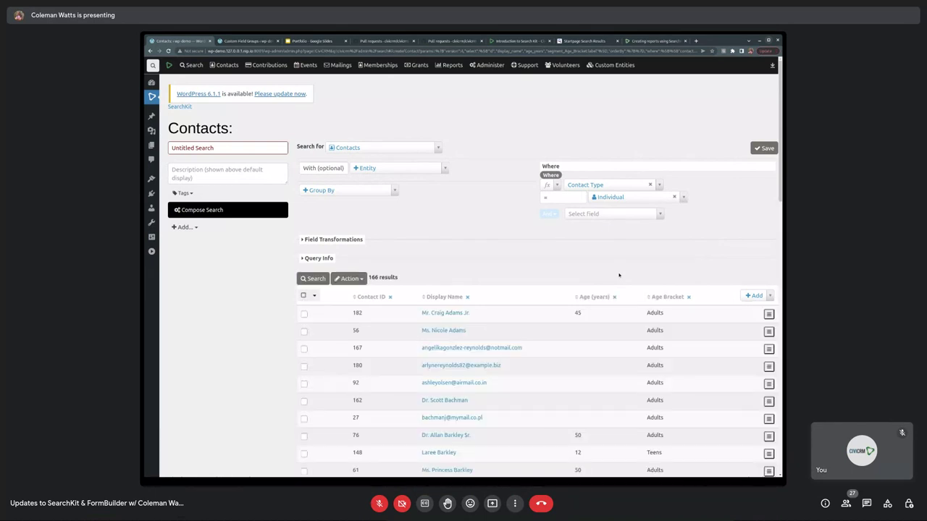
scroll(620, 264, down, 4)
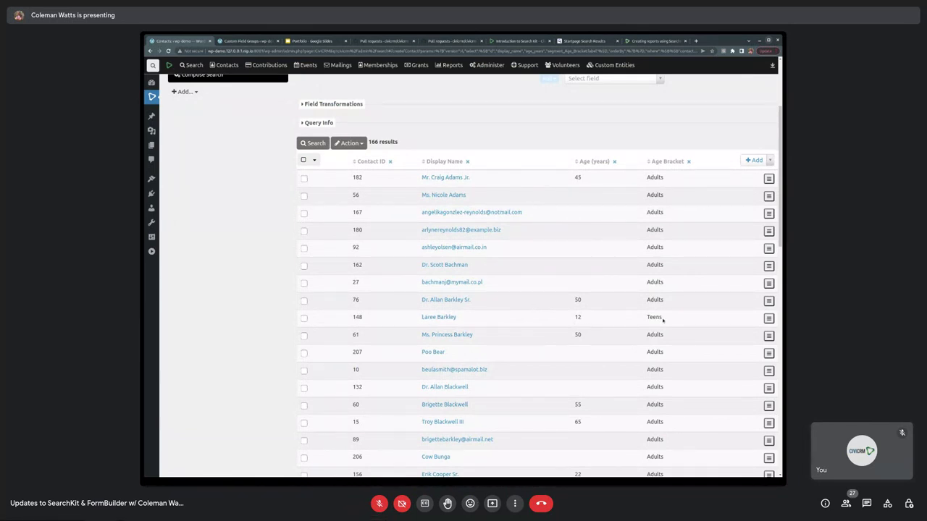
scroll(662, 319, down, 6)
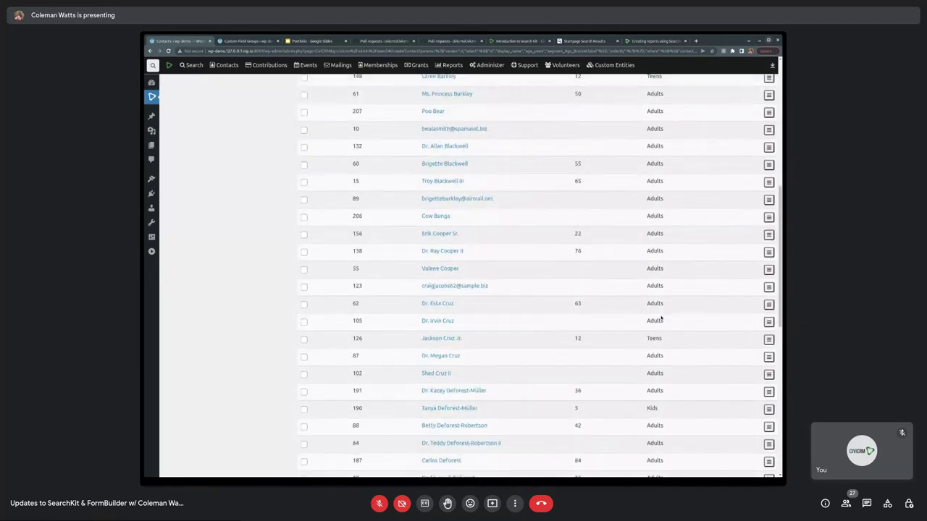
scroll(580, 350, down, 2)
drag(575, 348, 661, 349)
click(624, 340)
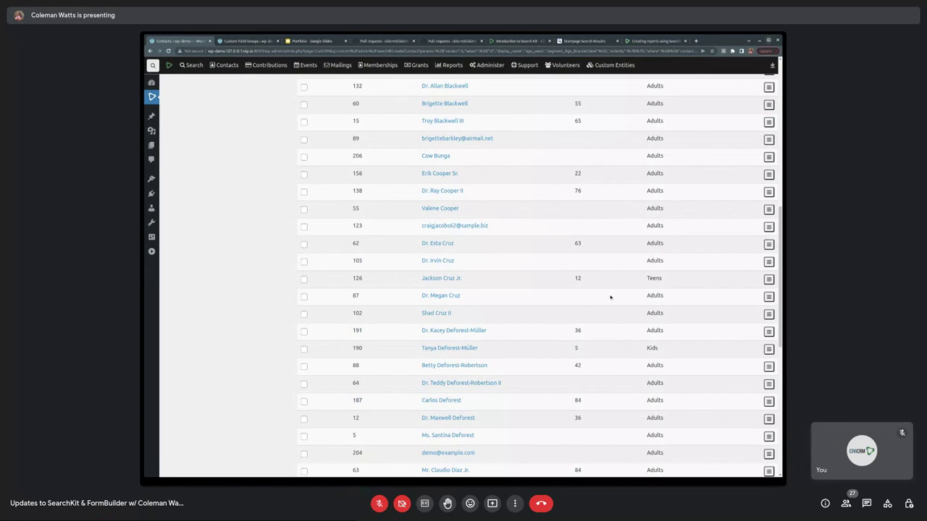
scroll(611, 297, up, 15)
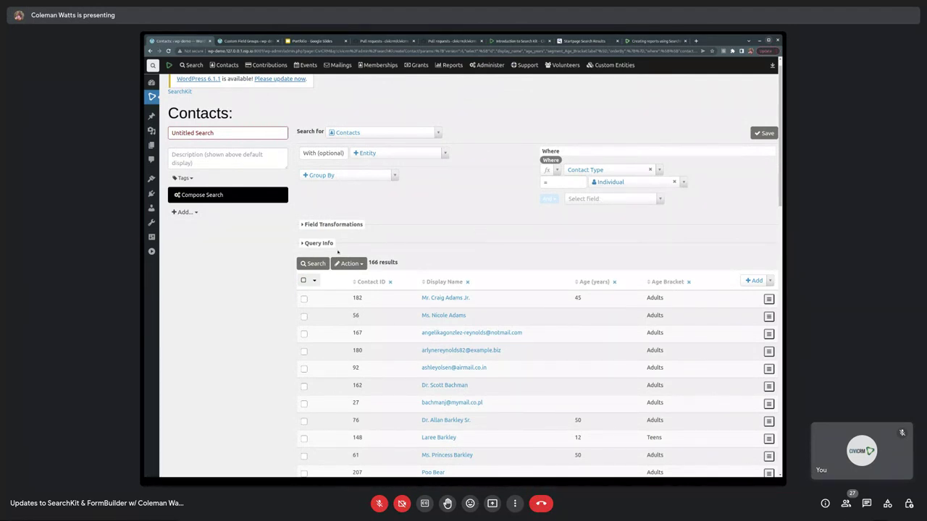
Group the contacts search by Age Bracket and remove the Display Name list column
click(352, 178)
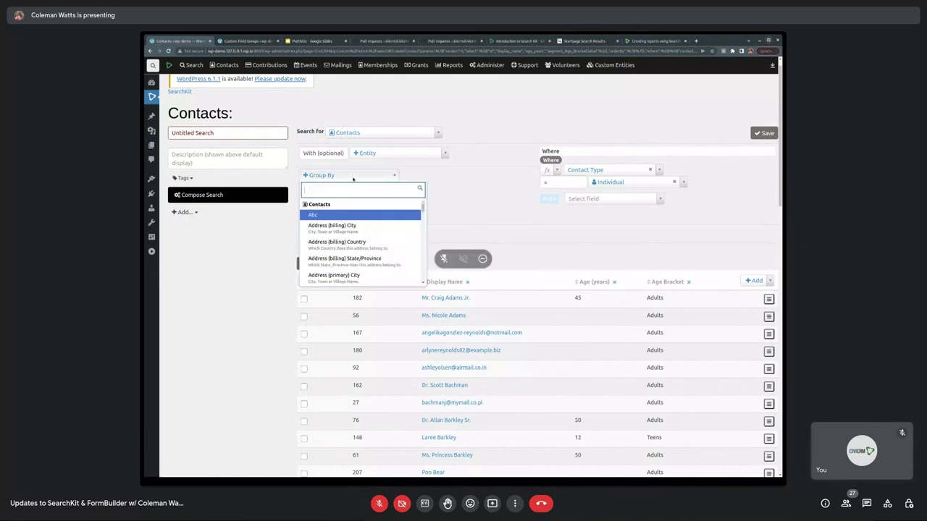
text(age)
key(Down)
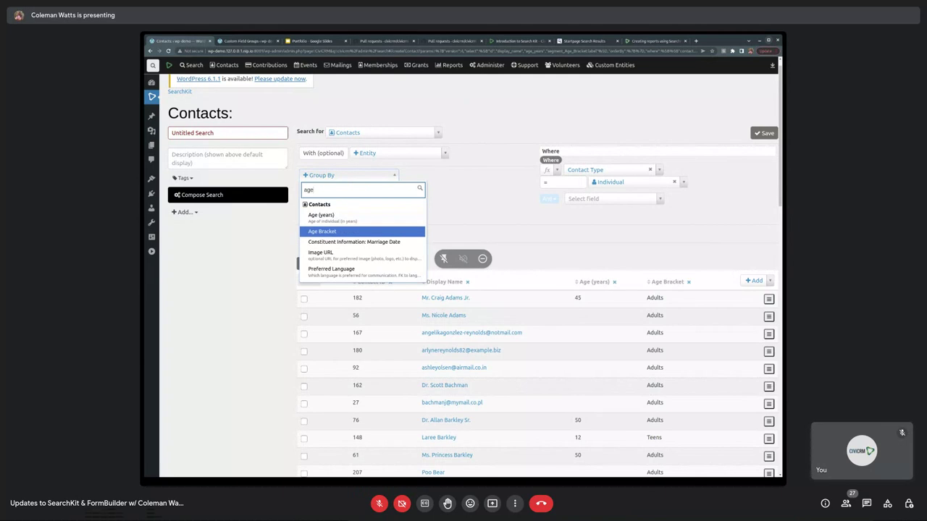
key(Return)
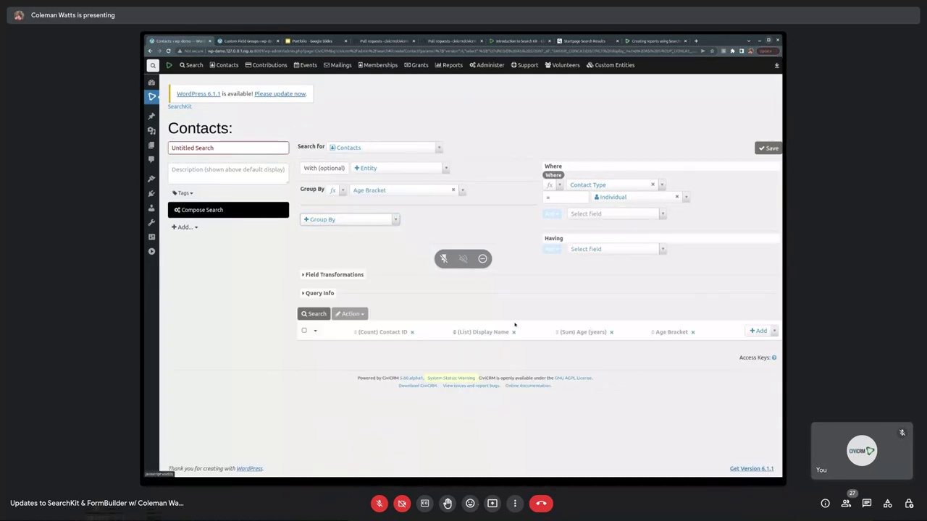
click(514, 332)
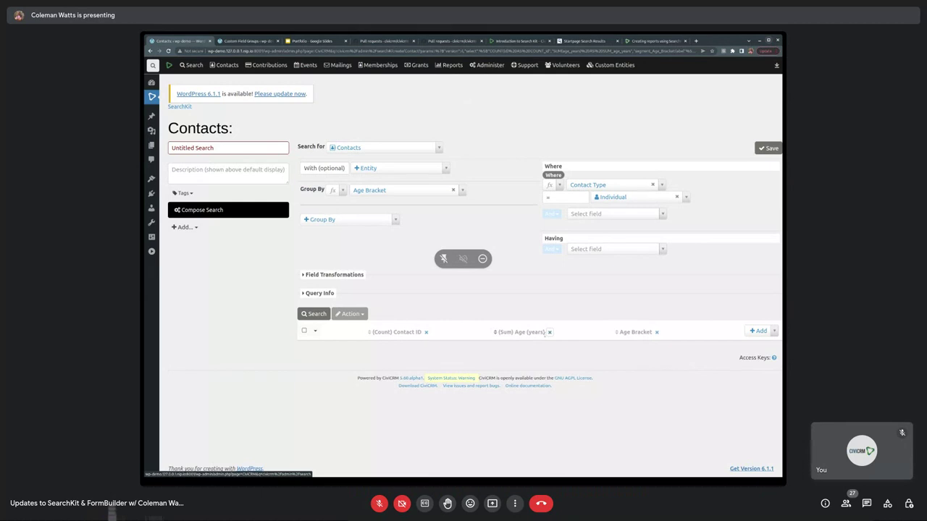
Set the Age (years) field transformation to Average and review the grouped results
click(333, 274)
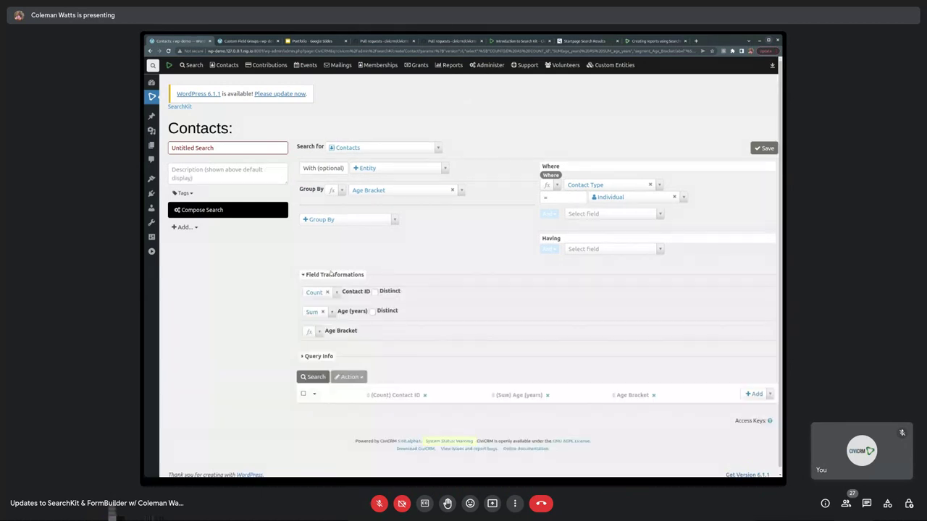
click(313, 311)
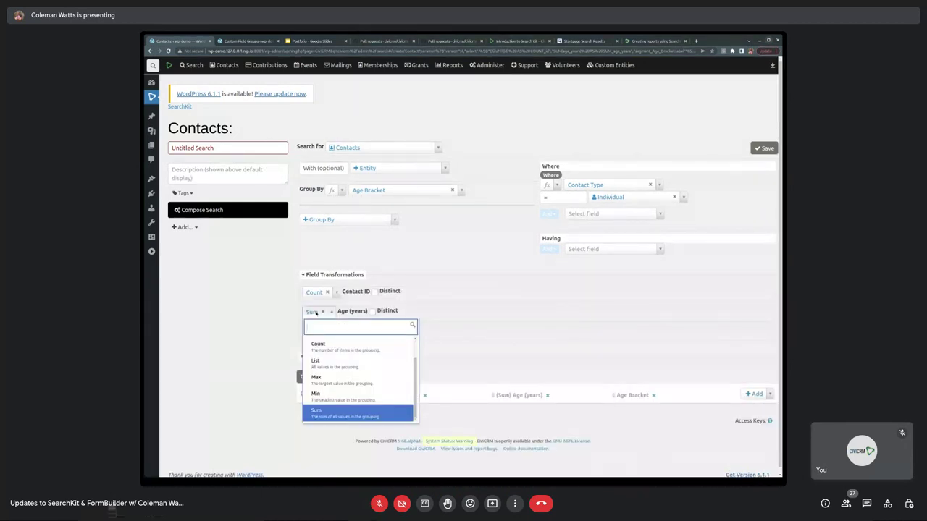
scroll(355, 363, up, 2)
click(318, 344)
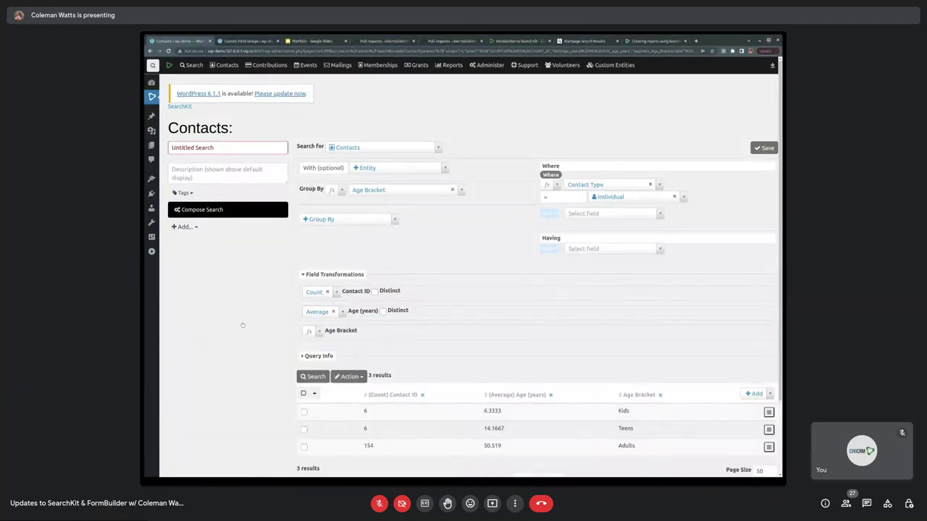
scroll(244, 325, down, 2)
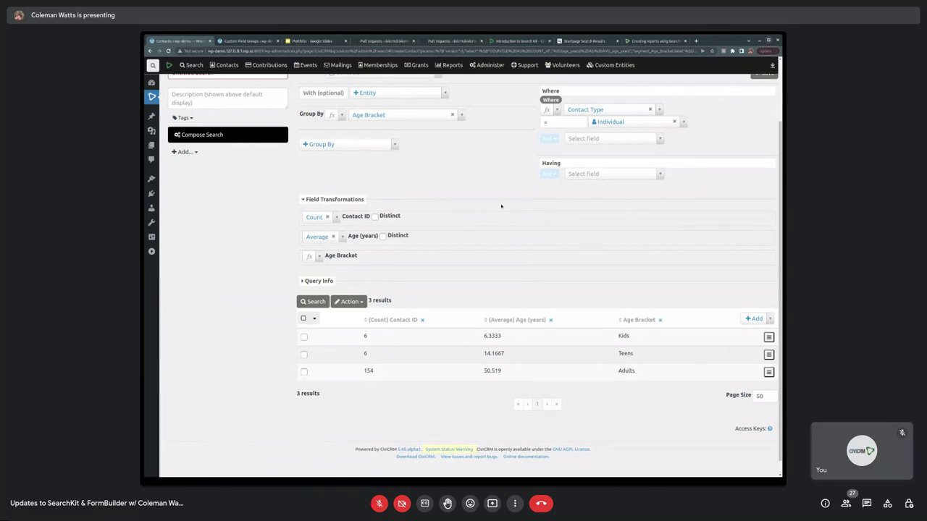
scroll(501, 212, up, 2)
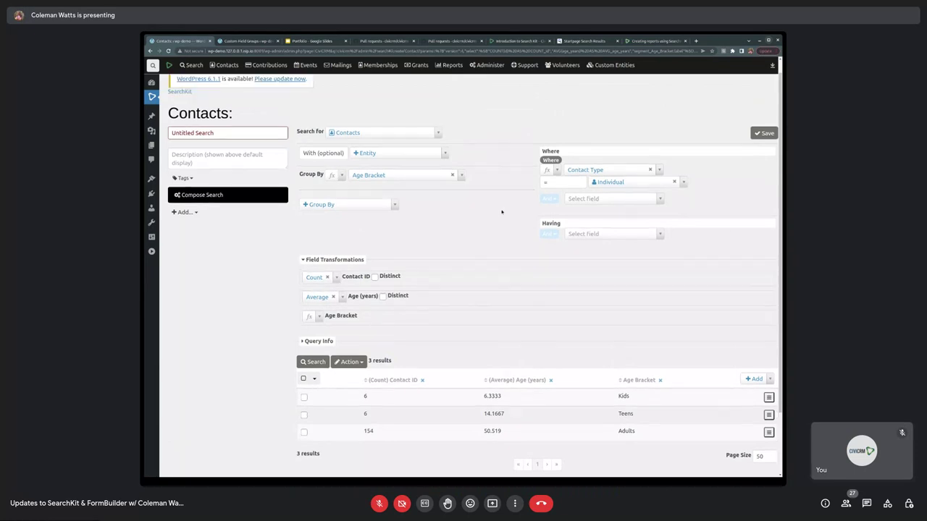
scroll(501, 212, up, 1)
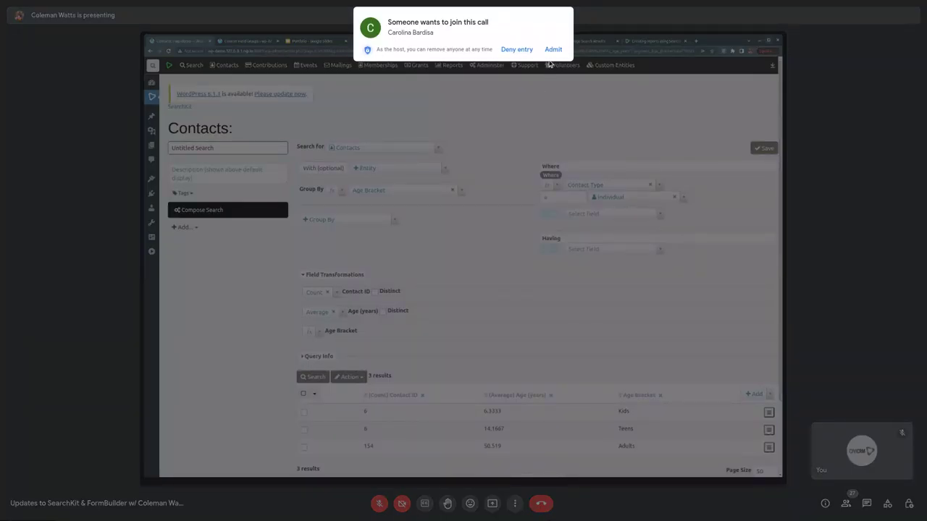
Admit each participant waiting to join the call and show the What's New in 2023 slide
click(550, 50)
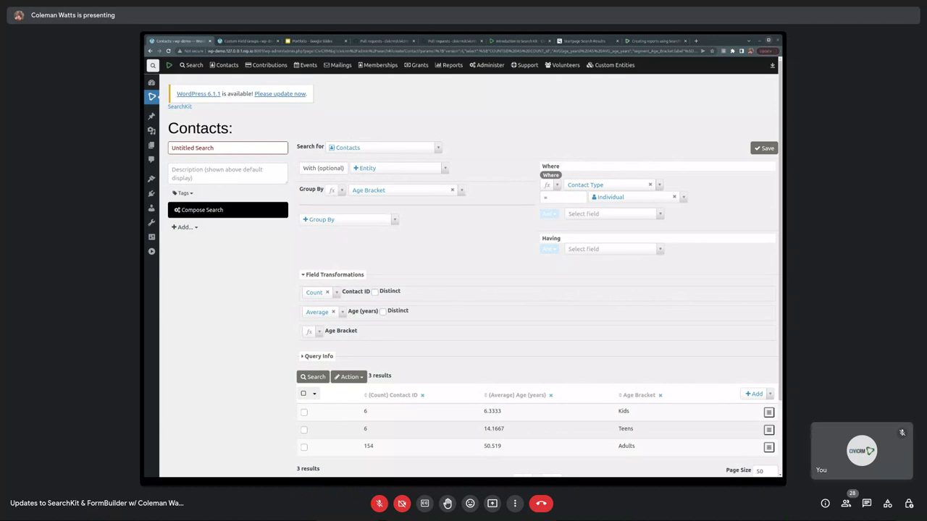
click(310, 40)
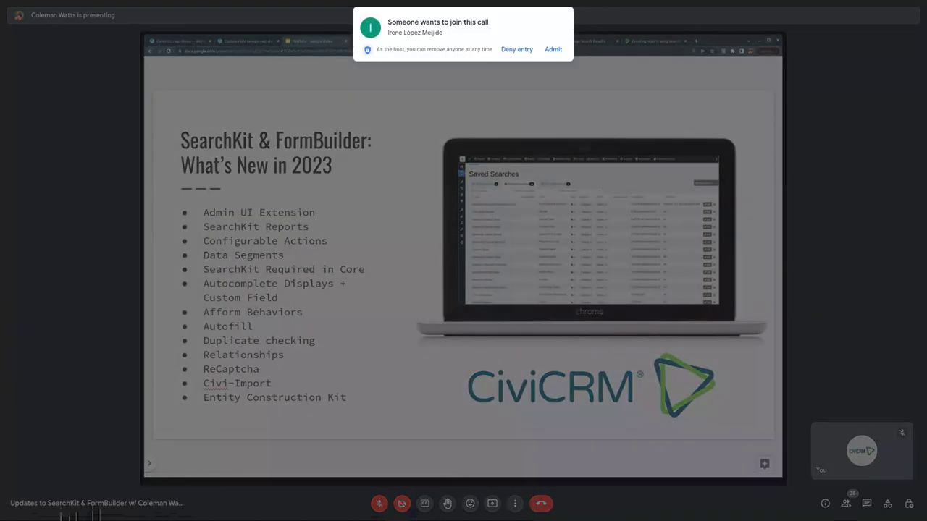
click(554, 53)
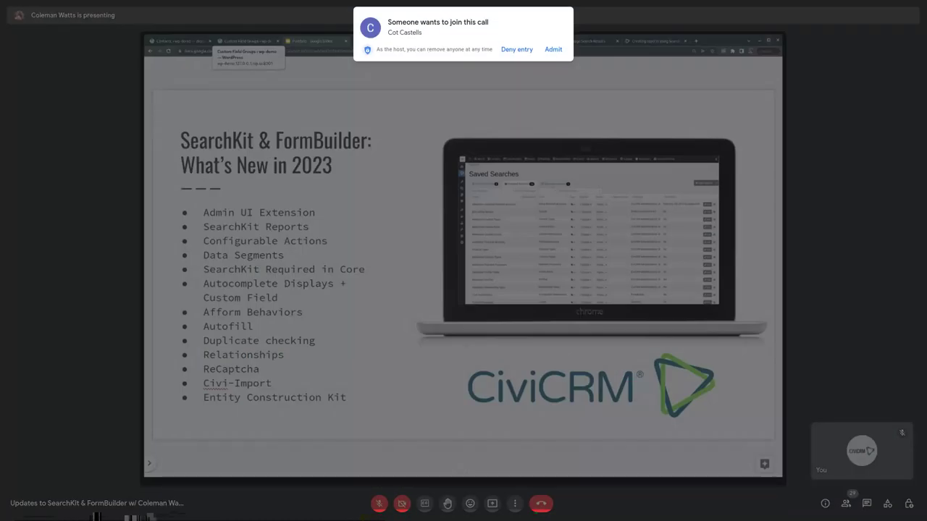
click(552, 49)
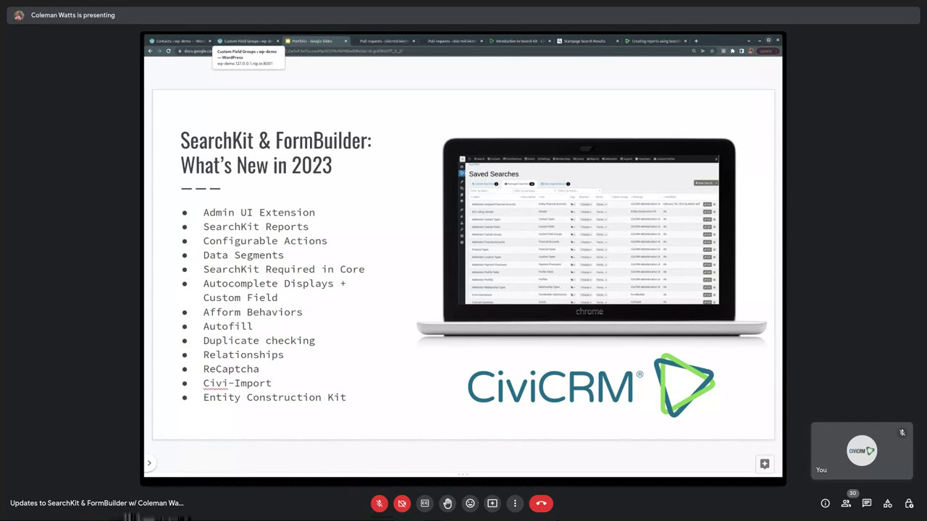
Switch to the Custom Field Groups page, open FormBuilder and start a new form for an Individual
click(246, 42)
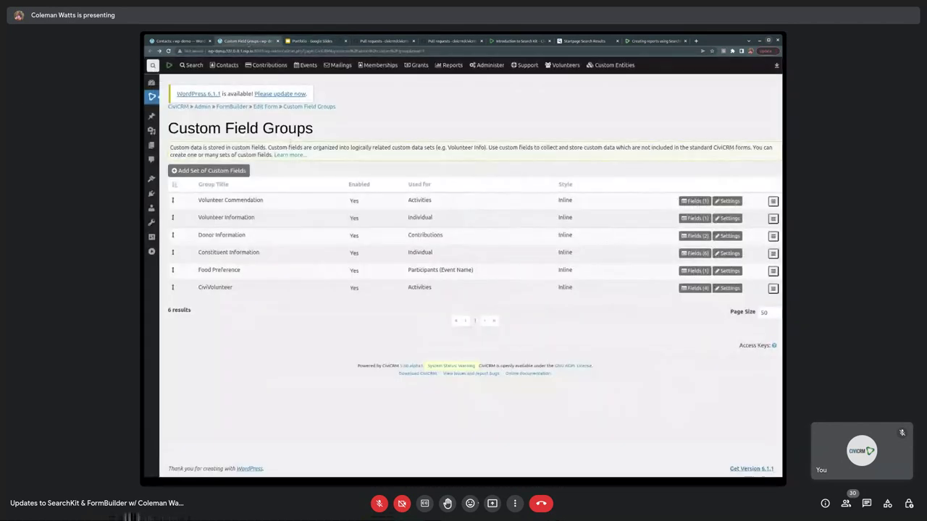
click(192, 65)
mouse_move(536, 70)
mouse_move(490, 65)
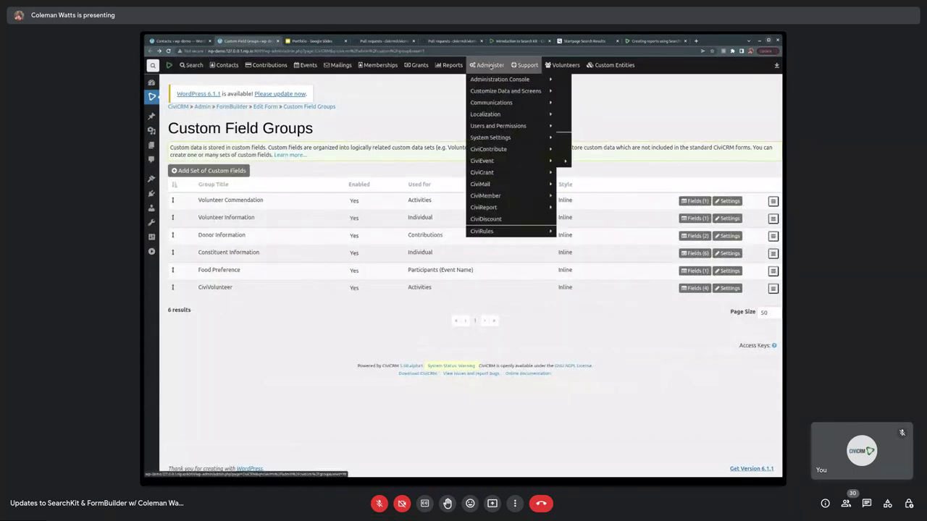
mouse_move(507, 91)
click(577, 92)
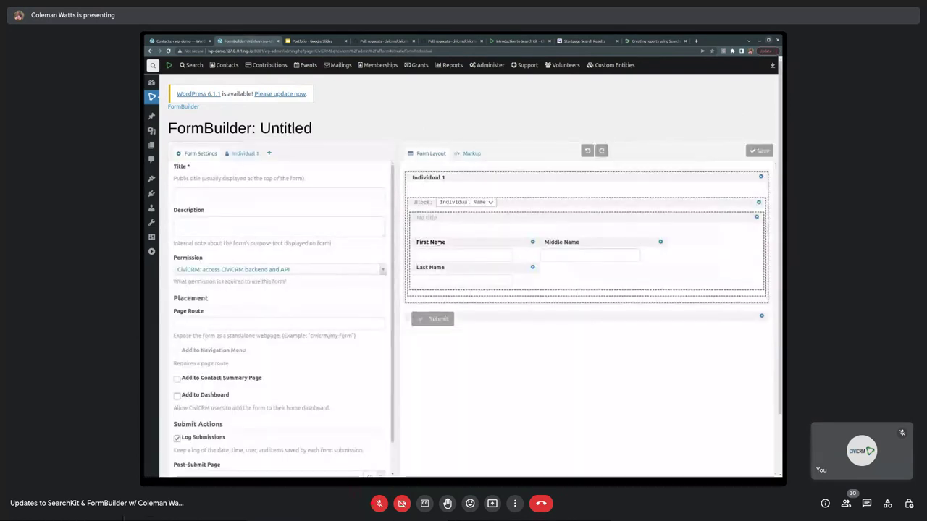
Add the Existing Contact field above the Individual 1 name fields and check its field options
click(238, 154)
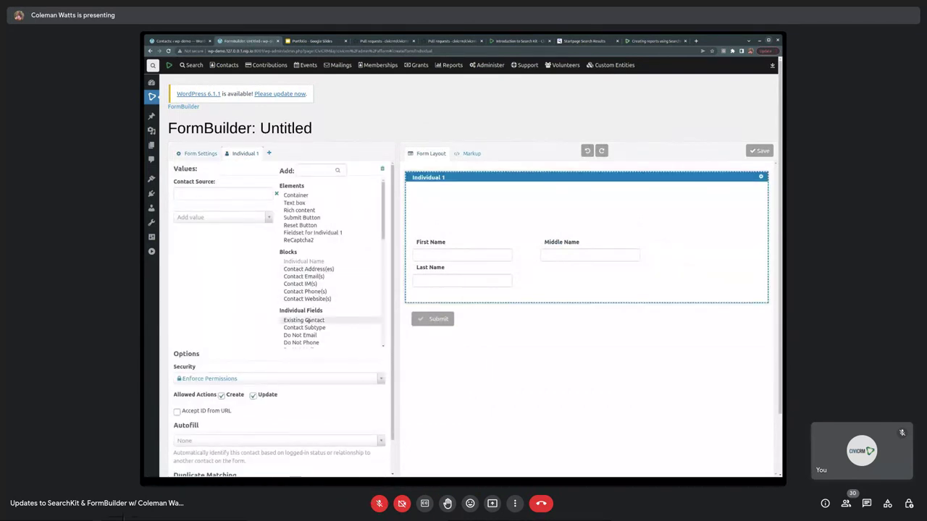
drag(307, 320, 464, 226)
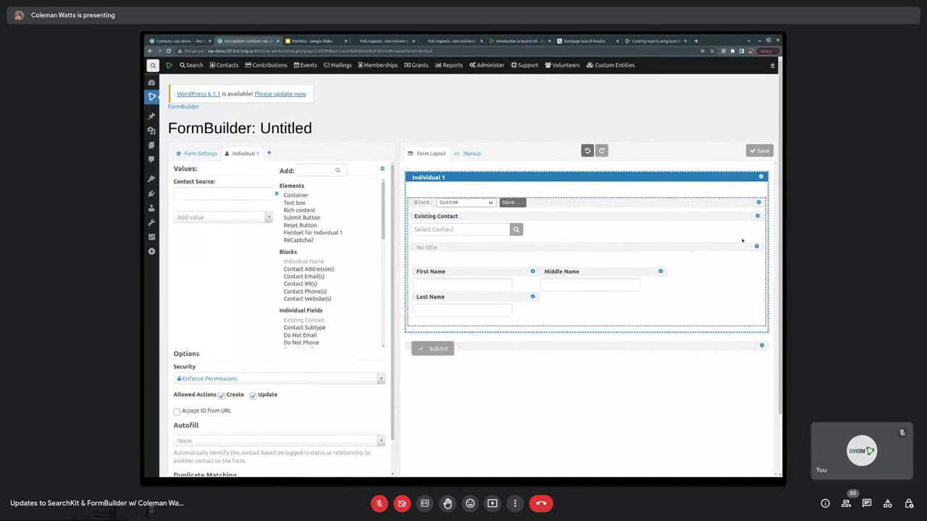
click(757, 217)
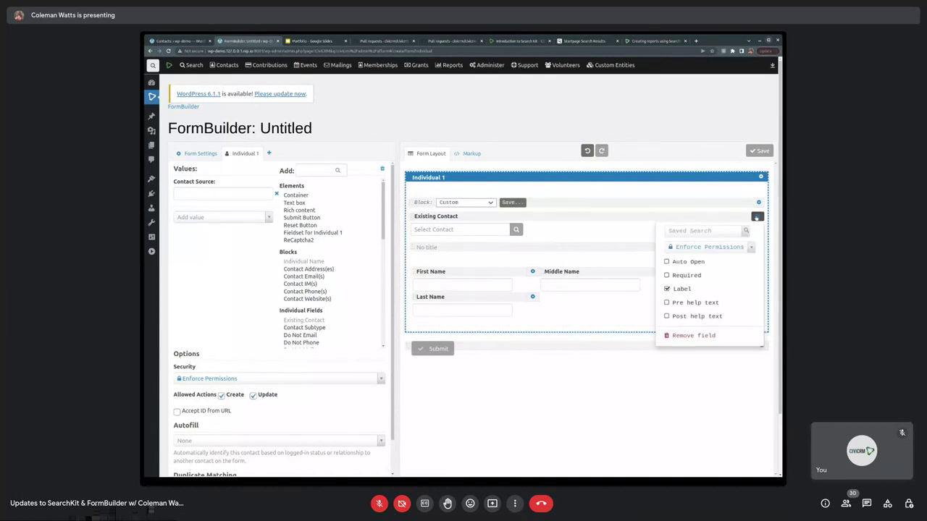
click(540, 244)
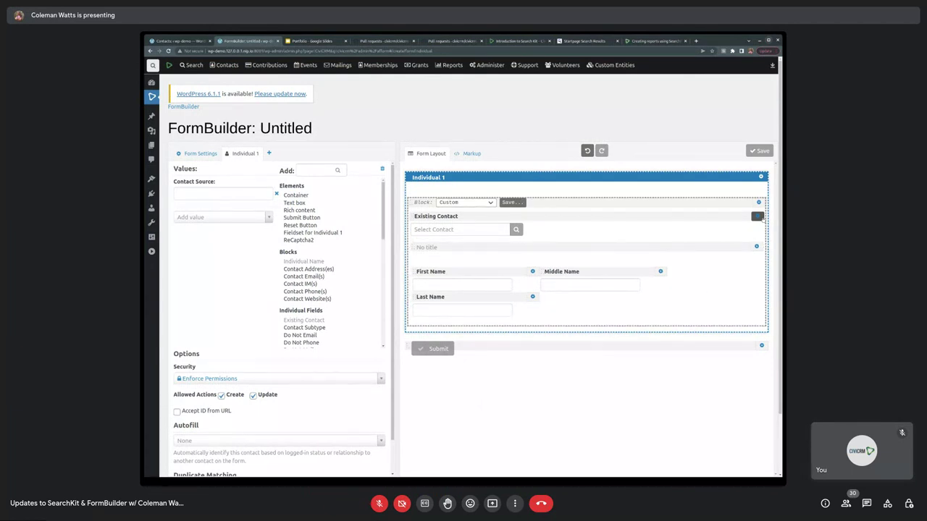
Return to the untitled contacts search and clear the Contact ID and Age (years) field transformations
click(174, 40)
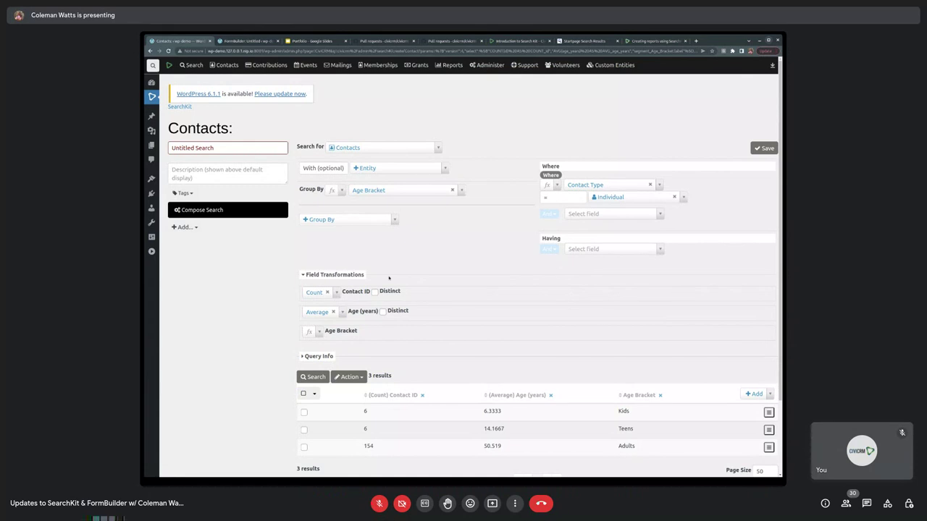
click(326, 291)
click(333, 312)
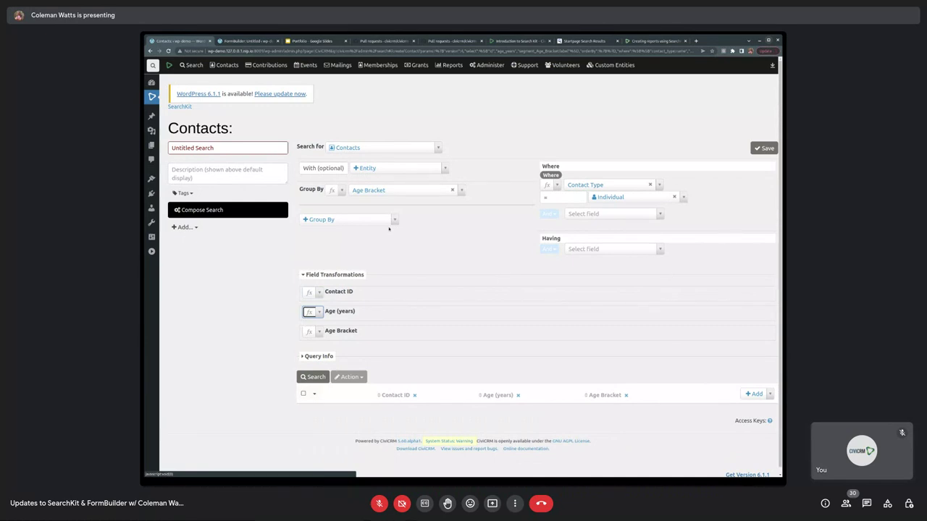
Remove the Age Bracket grouping, filter contacts by With Tags is one of Major Donor, and run the search
click(452, 190)
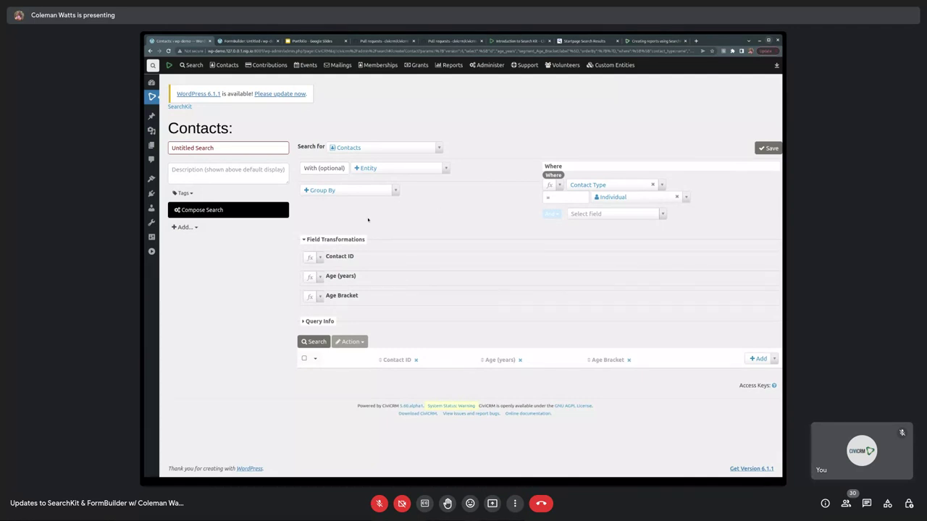
click(634, 187)
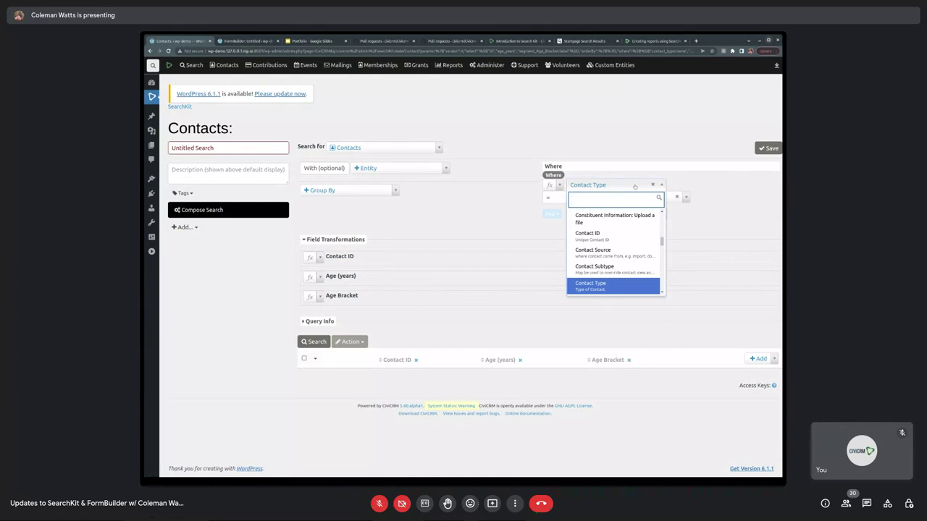
text(th Ta)
text(g)
key(Return)
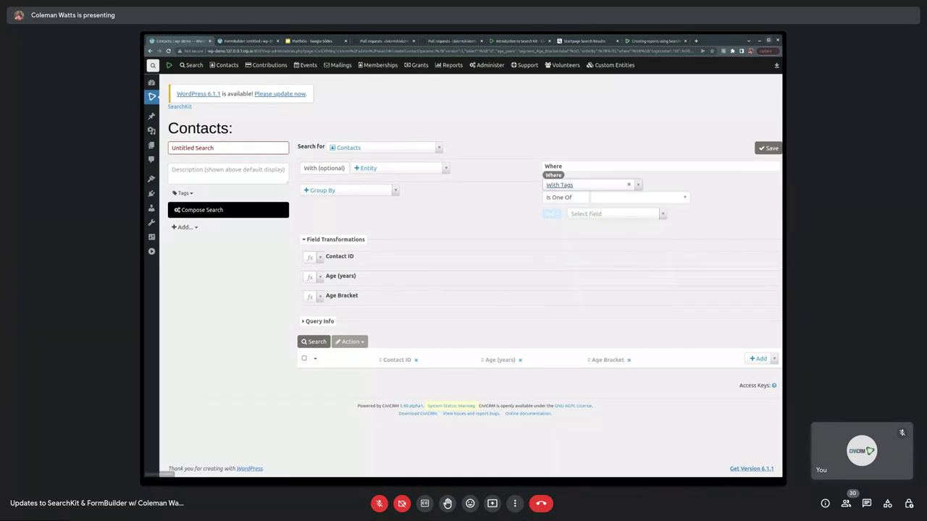
click(637, 197)
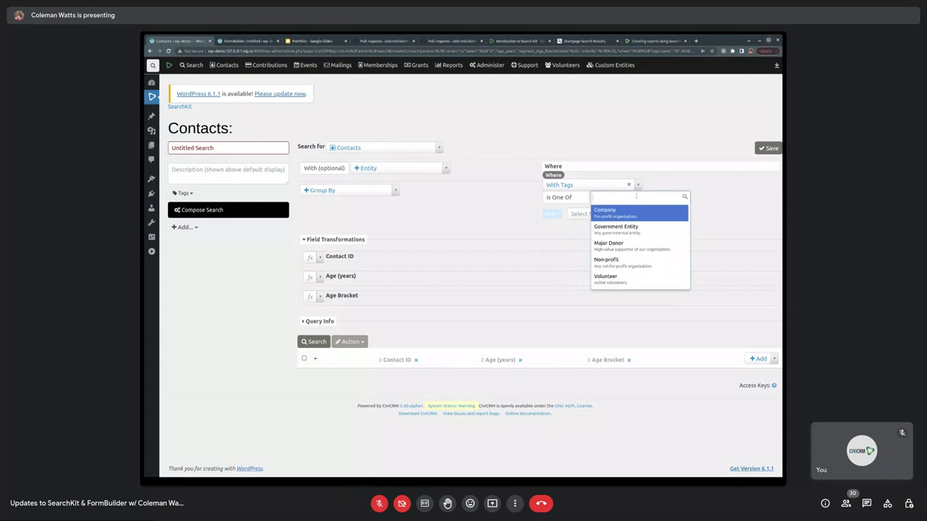
click(640, 245)
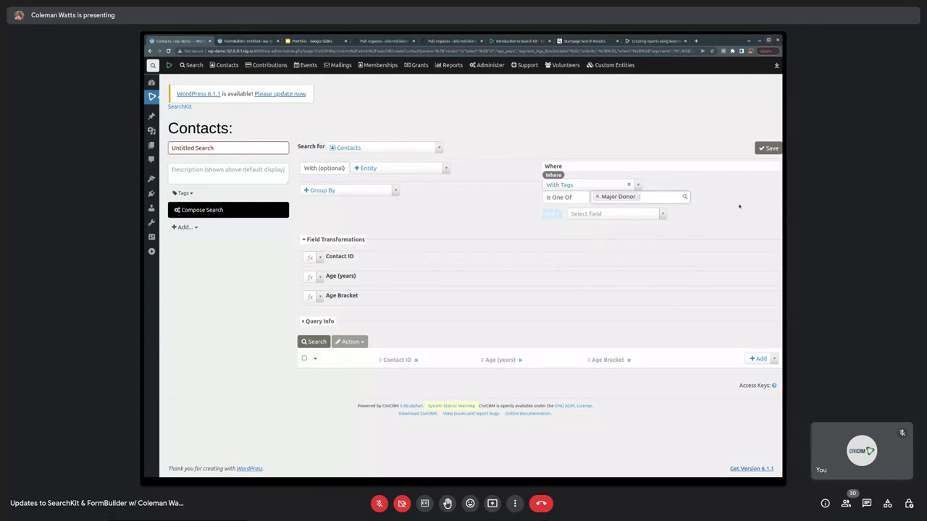
click(313, 341)
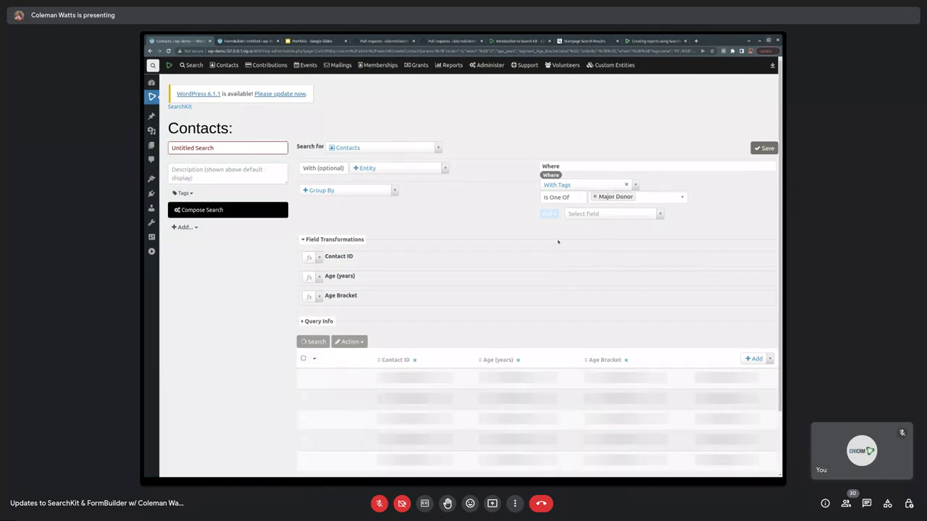
Replace the Age Bracket and Age (years) columns with the contact's own Display Name and rerun the search
click(625, 360)
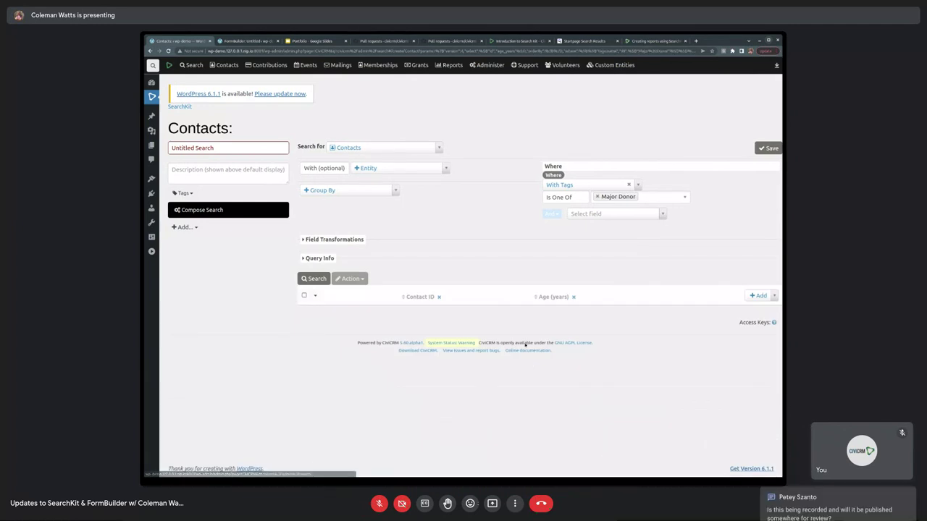
click(574, 297)
click(757, 296)
text(display name)
key(Down)
key(Down)
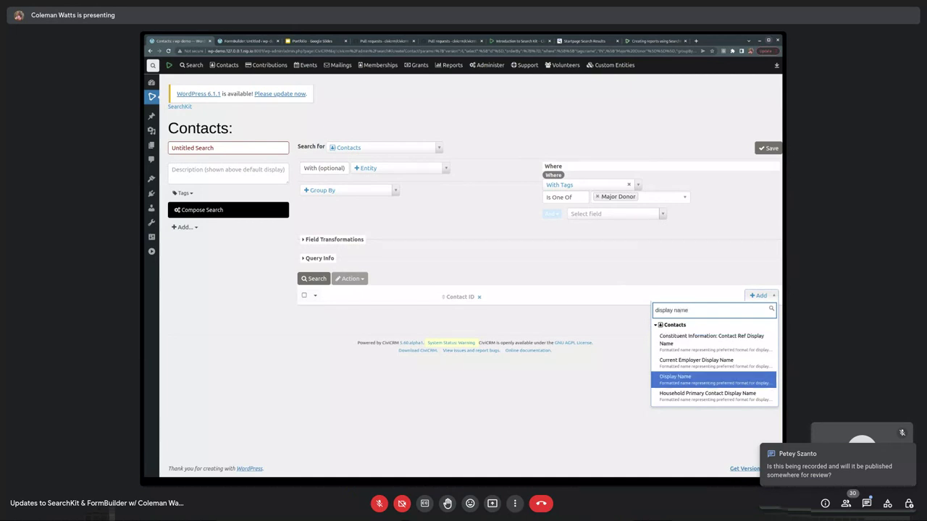
key(Return)
click(313, 279)
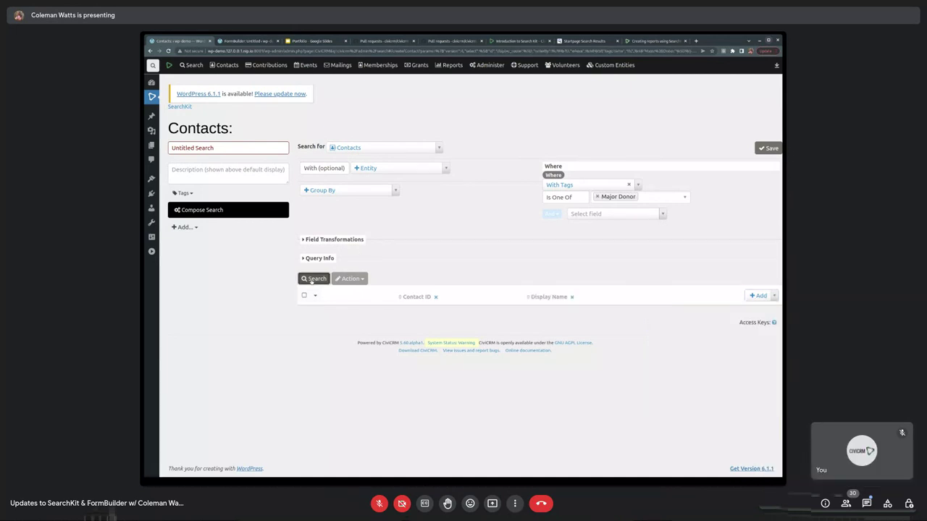
Reply in the call chat "i'm attempting to record it, yes. if successful, we'll post to the CiviCRM youtube channel" and close the chat
click(867, 505)
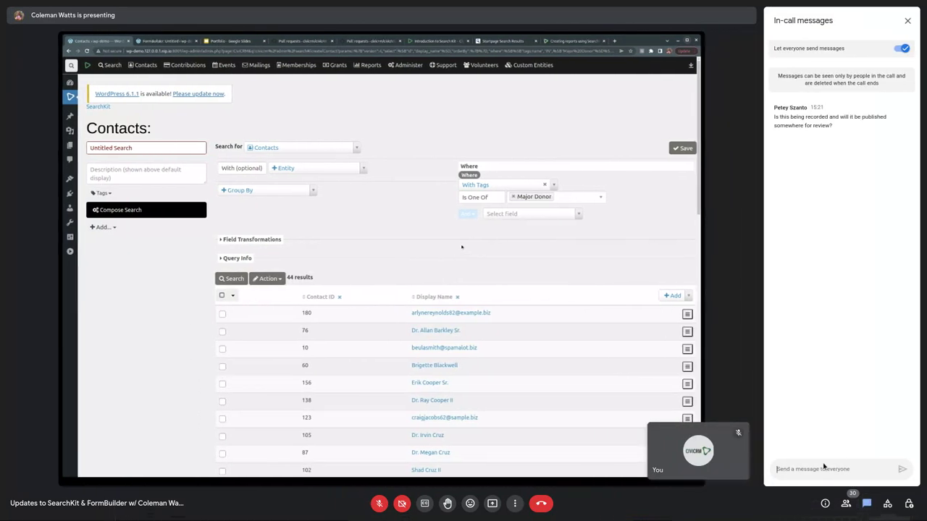
text(i)
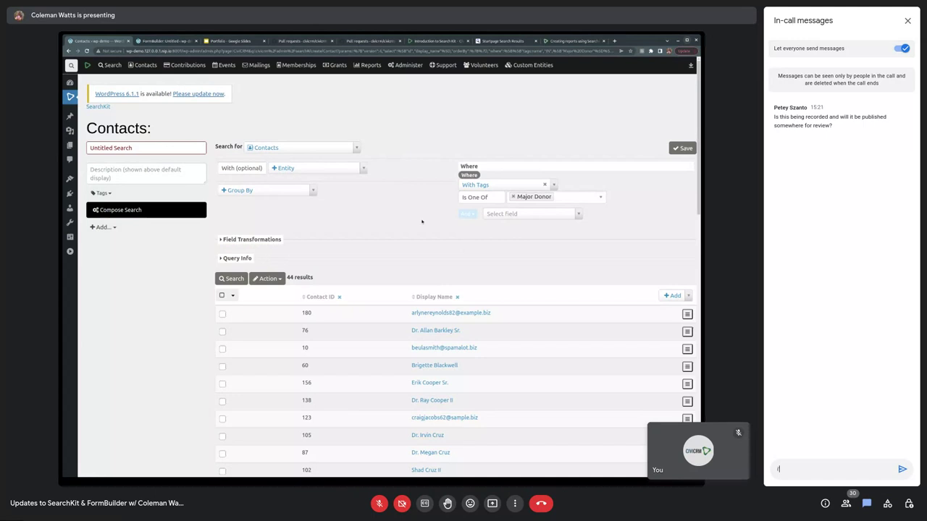
text('m attempting to i)
text(eco)
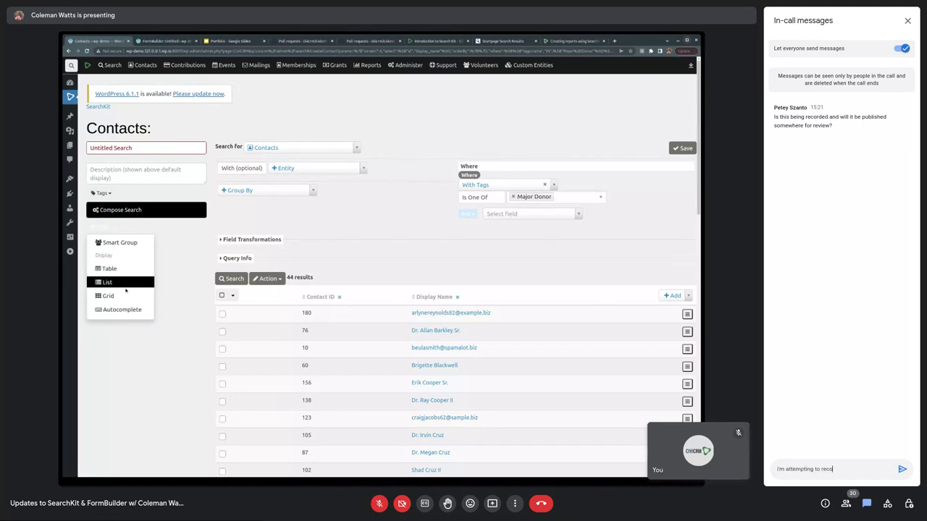
text(rd it, yes)
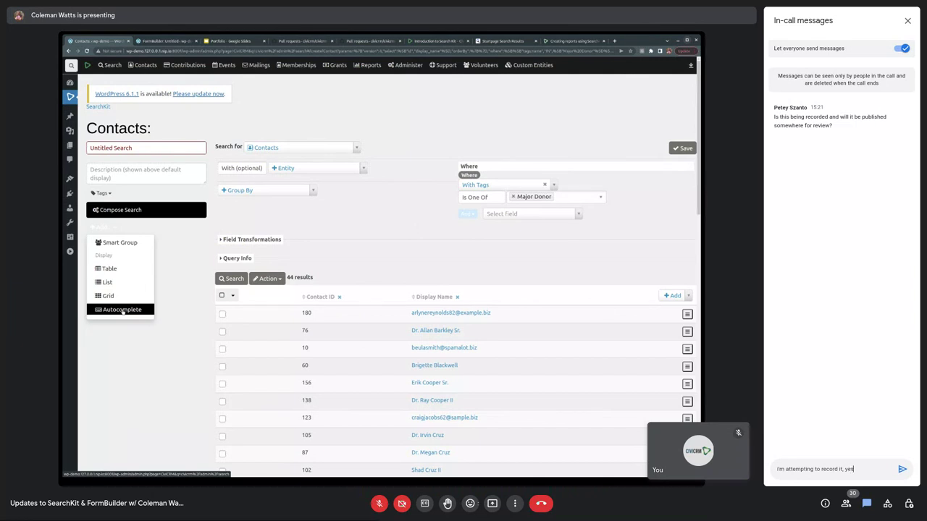
text(. if successful, we'll post to the)
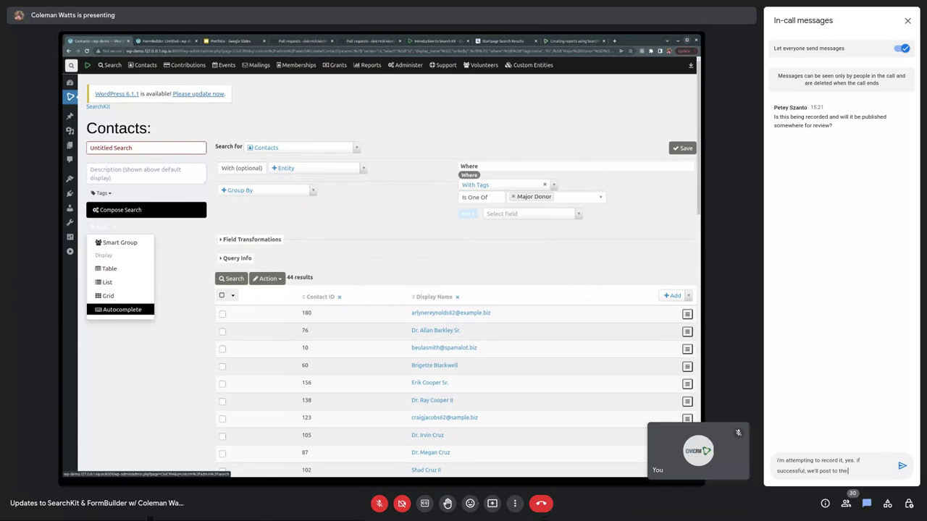
text( CiviCRM you)
text(tube)
text( channel)
key(Return)
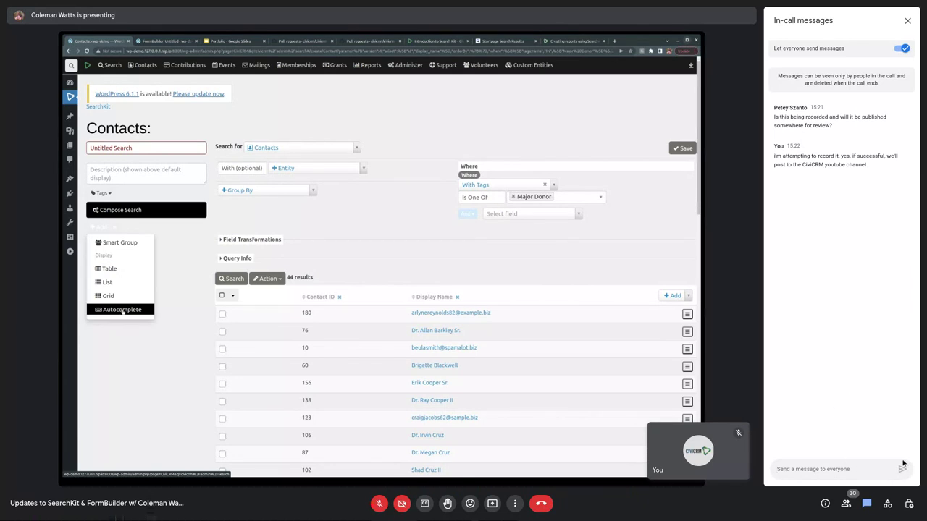
click(908, 20)
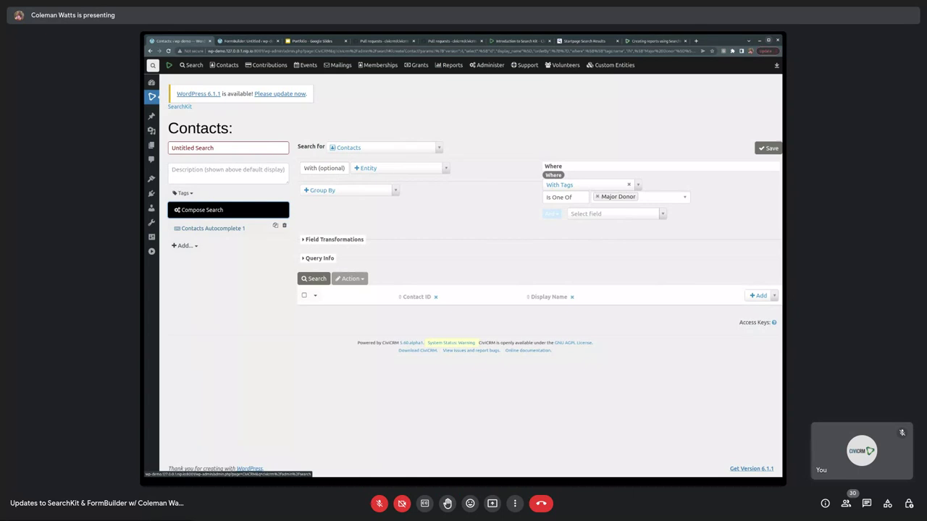
Delete the Contacts Autocomplete 1 display and save the search under the name Major Donors
click(214, 229)
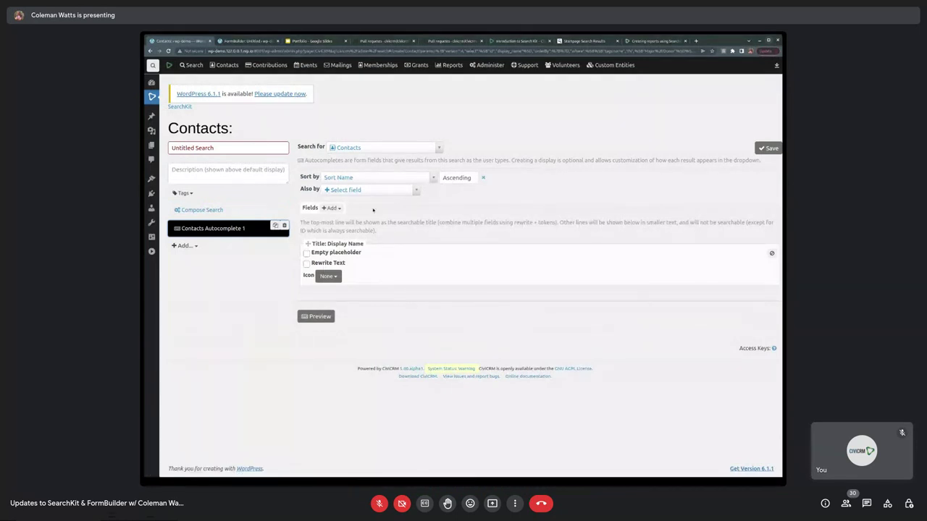
click(284, 226)
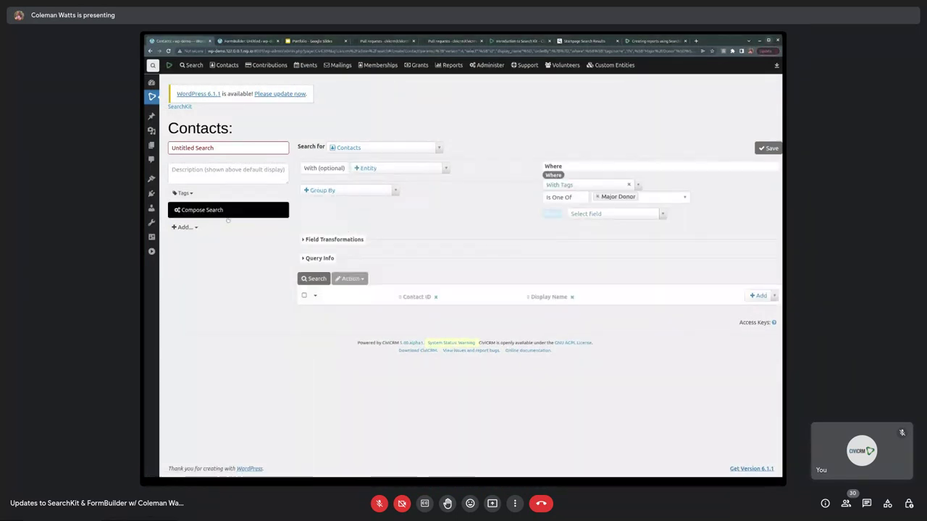
click(220, 148)
text(Major)
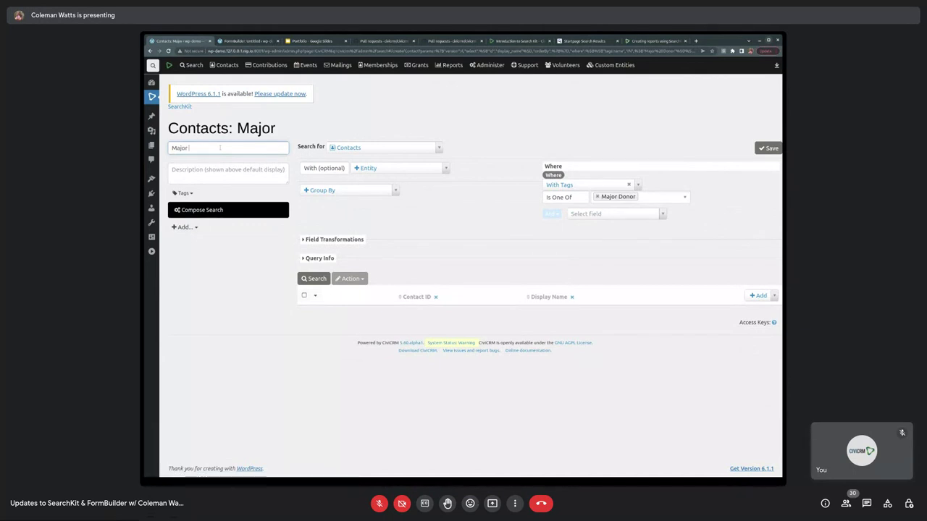
text( Oonors)
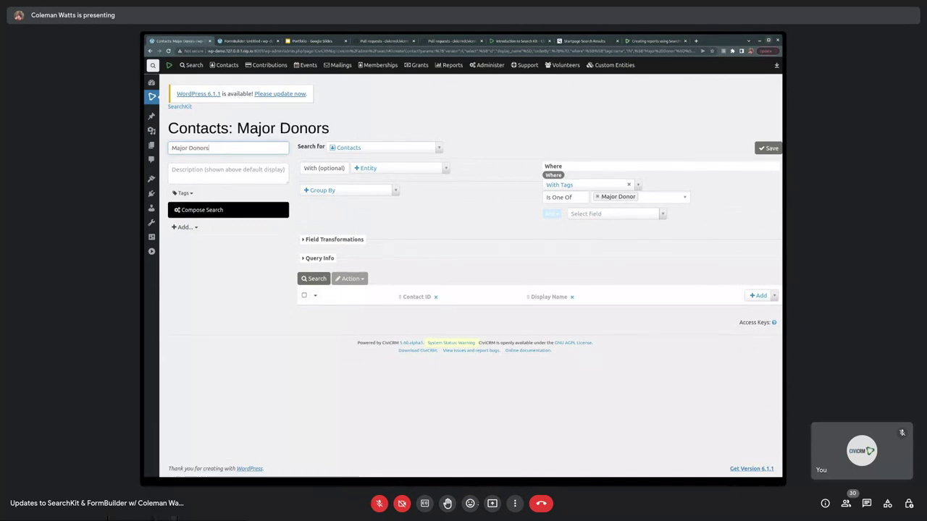
click(768, 148)
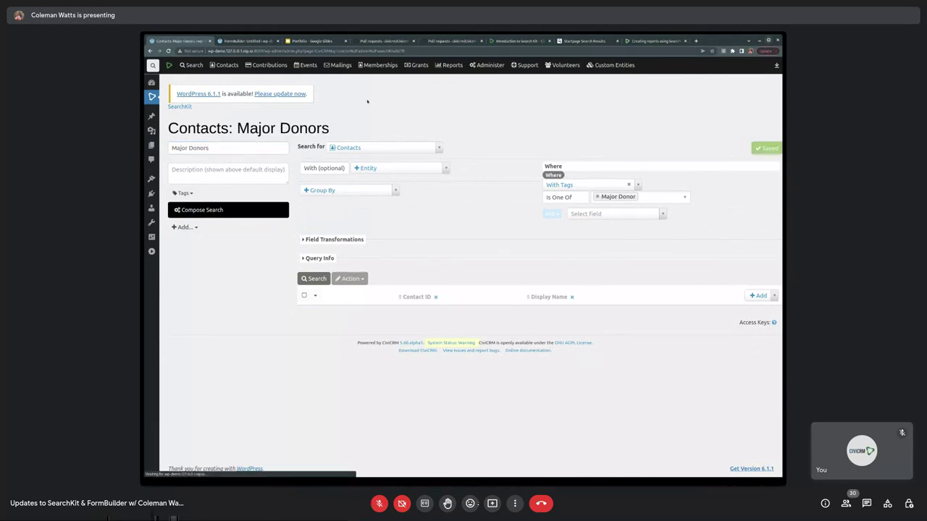
Switch to the FormBuilder form and save it with title Major Donor Updates and page route civicrm/major-donor
click(234, 41)
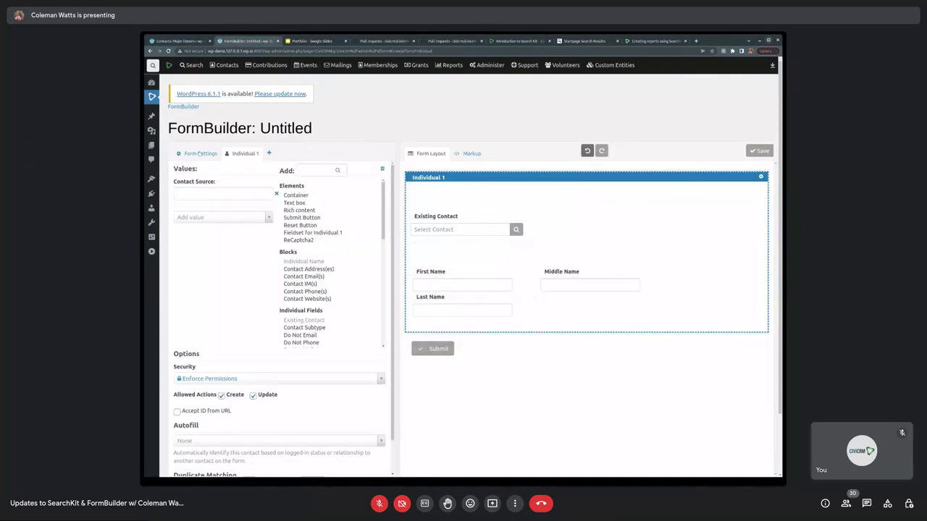
click(199, 154)
click(217, 192)
text(Maj)
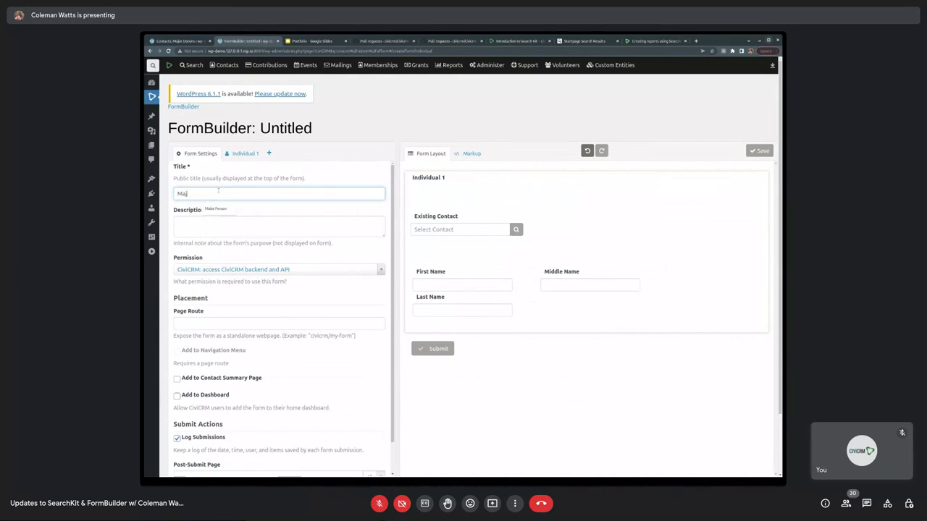
text(or Donor Upd)
key(BackSpace)
key(BackSpace)
key(BackSpace)
text(Updates)
click(244, 324)
text(civicrm/major-donor)
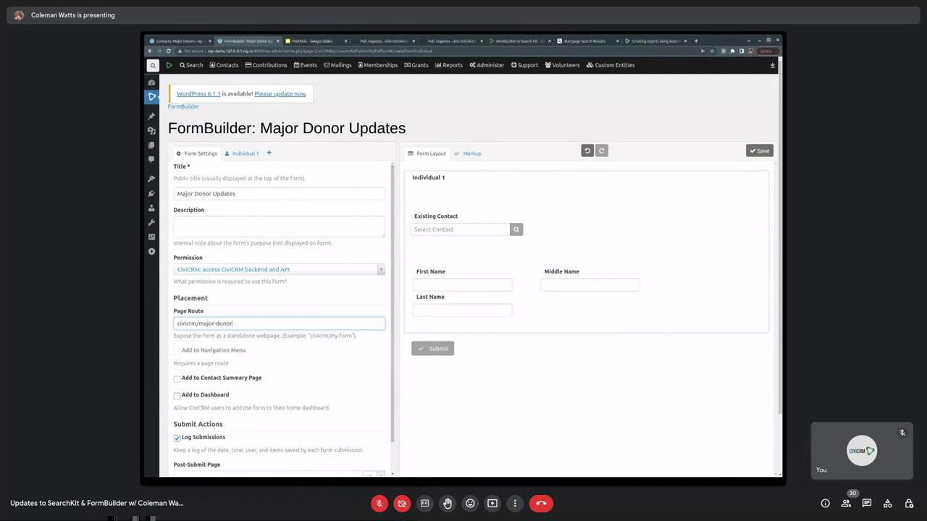
click(760, 151)
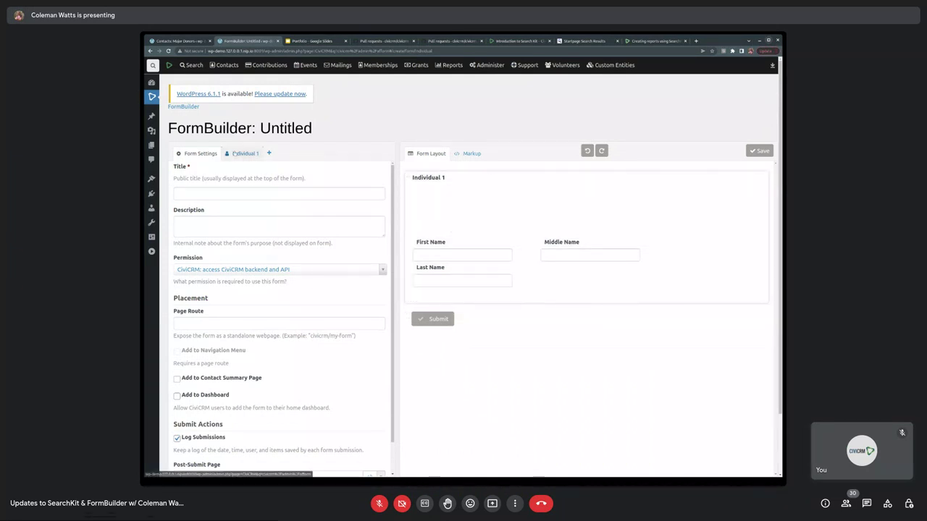
Add the Existing Contact field above the Individual 1 name fields and link it to the Major Donors saved search
click(244, 153)
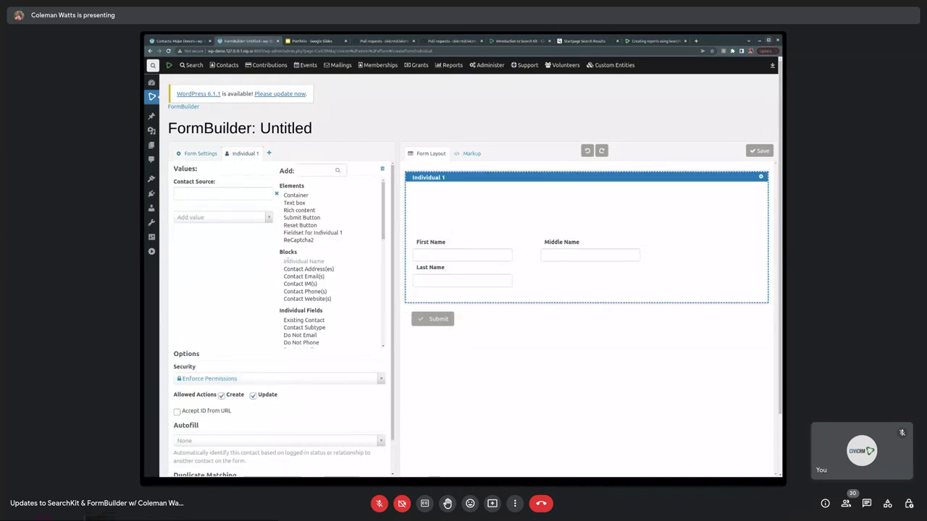
drag(304, 320, 469, 224)
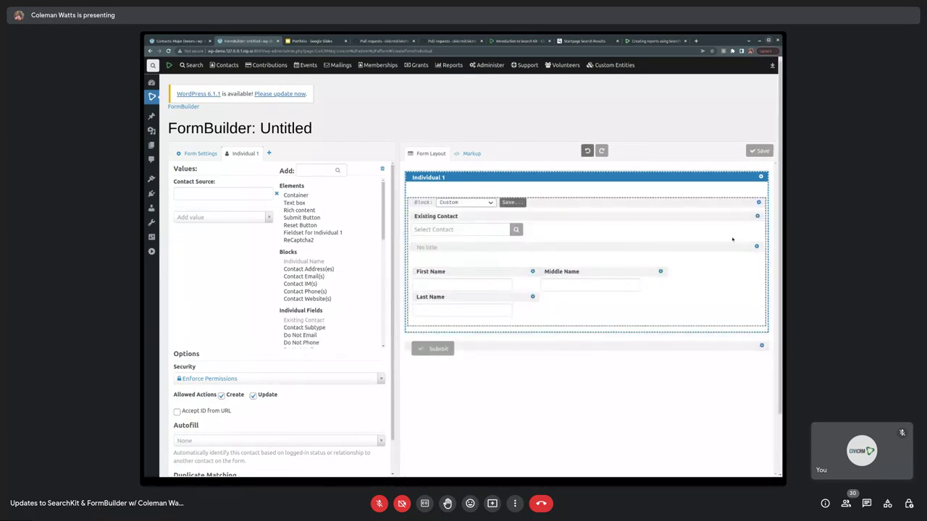
click(758, 216)
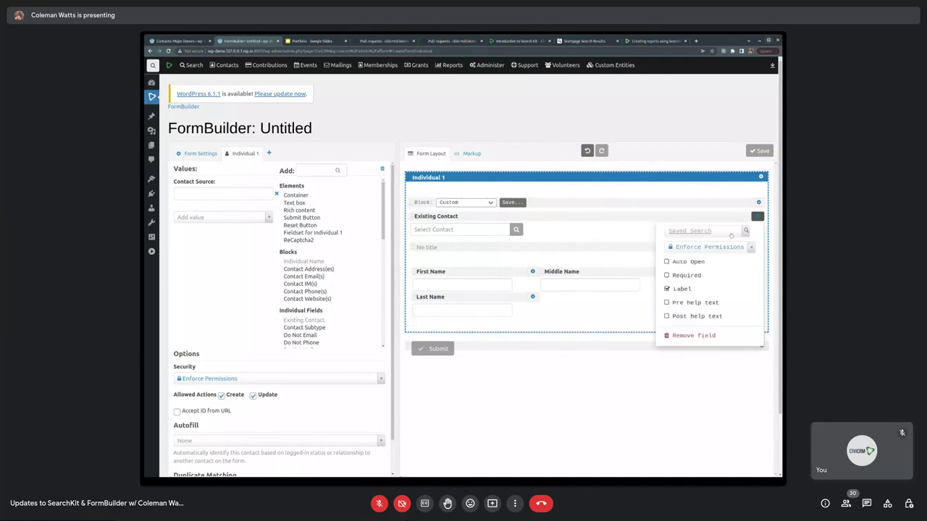
click(732, 232)
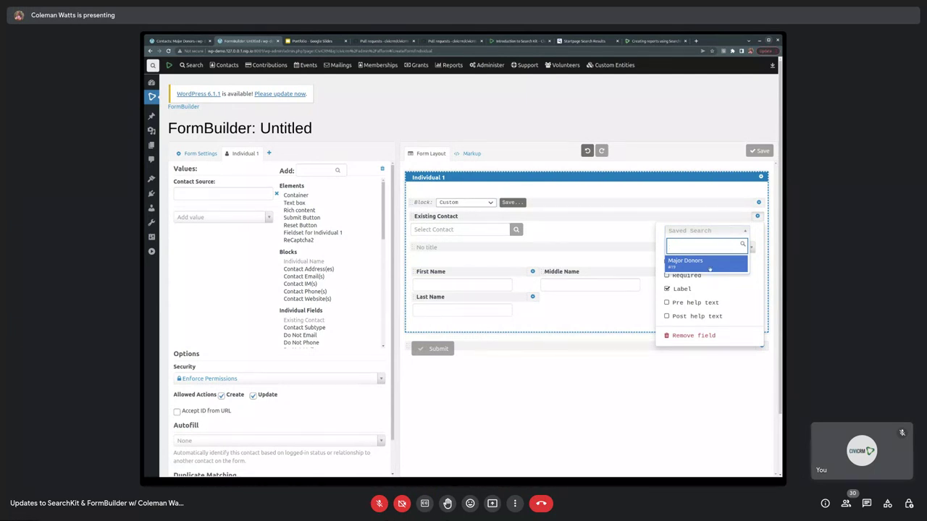
click(708, 264)
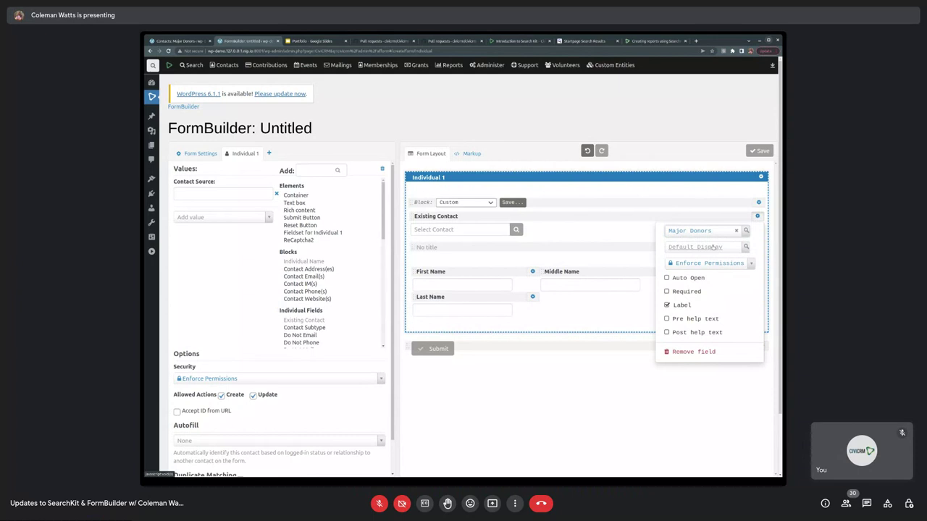
click(670, 132)
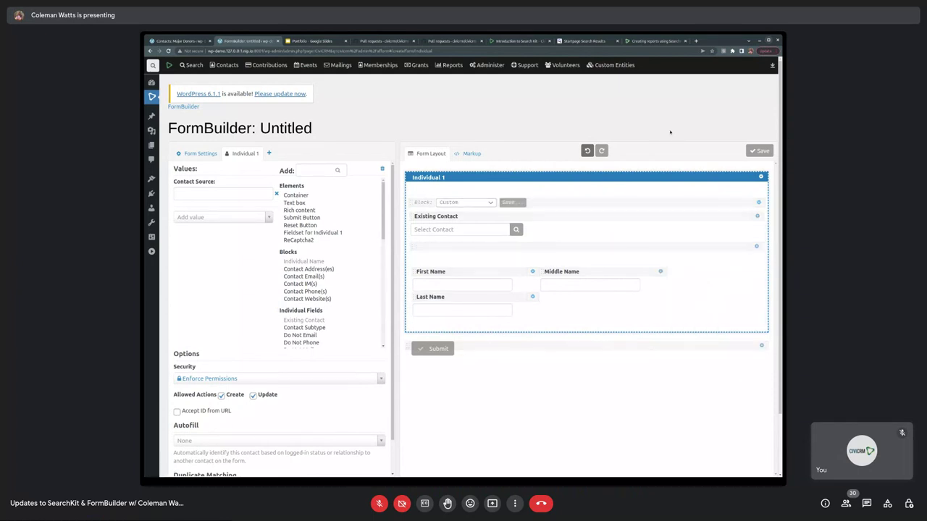
Change the Existing Contact field's security from enforced permissions to Open Access
click(757, 216)
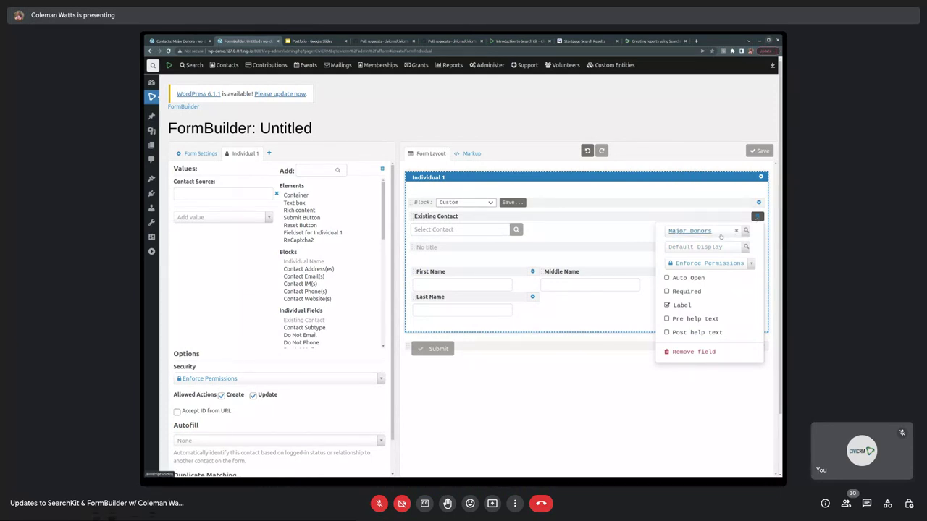
click(704, 264)
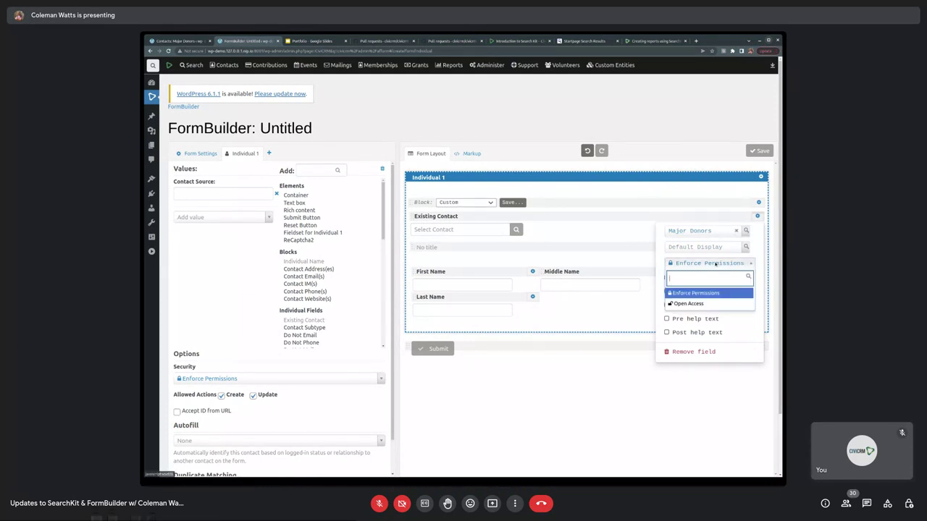
click(695, 304)
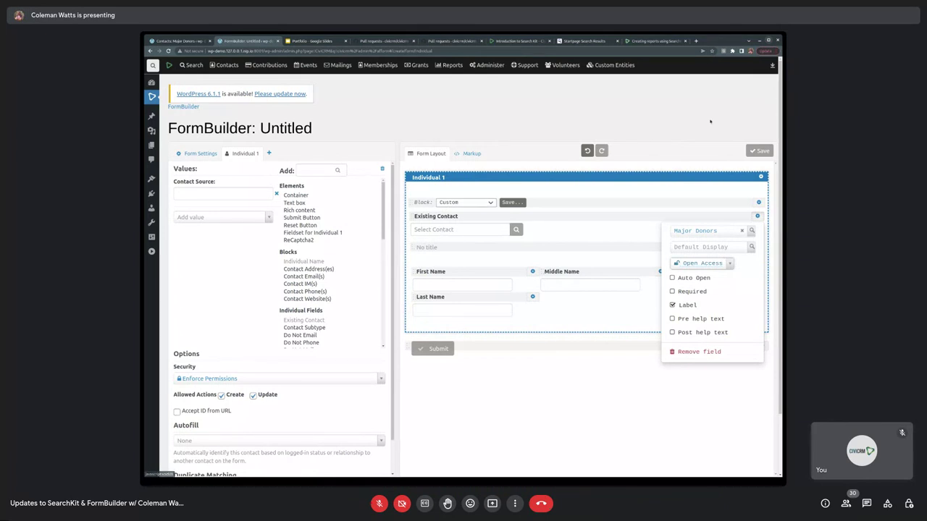
click(741, 163)
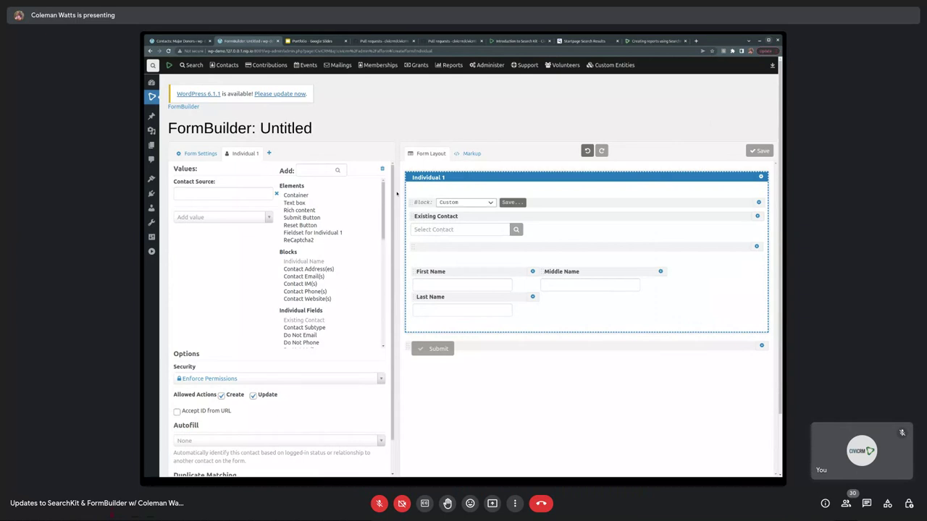
Switch to the Major Donors search in SearchKit and add an Autocomplete display to it
click(176, 41)
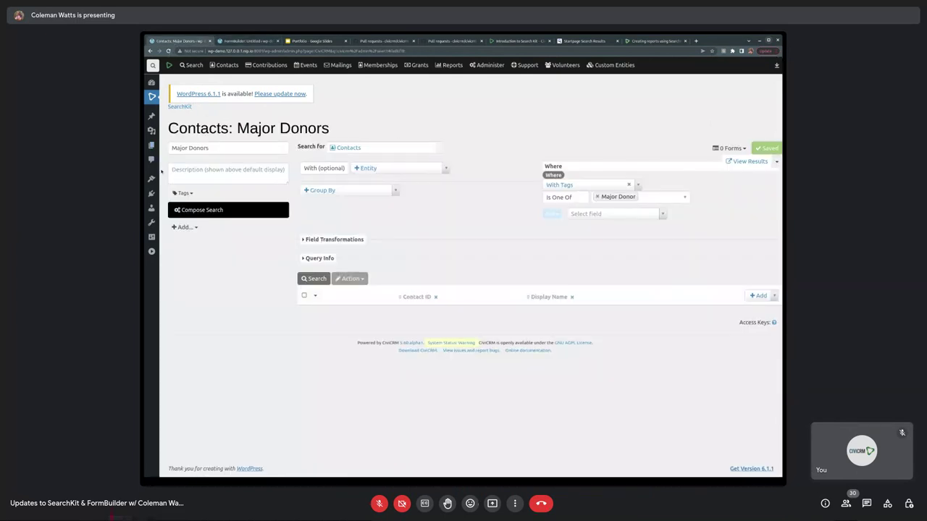
click(185, 227)
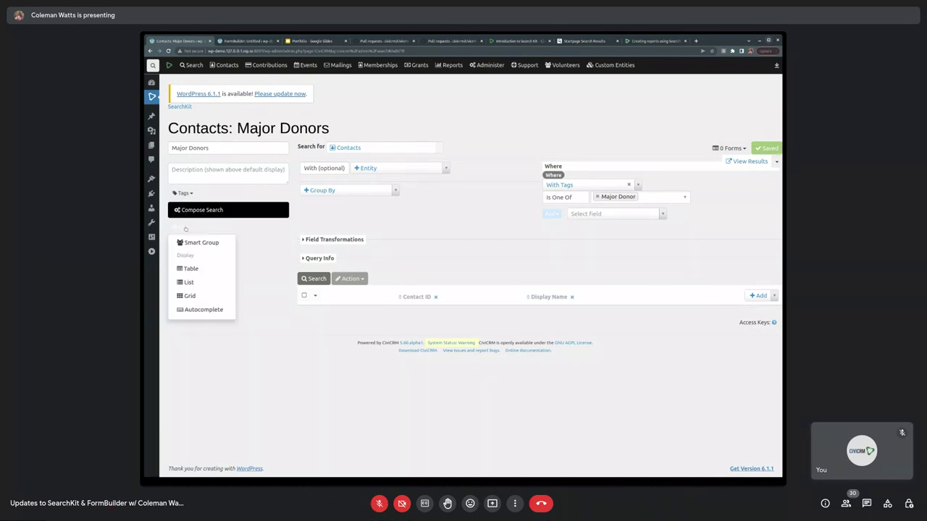
click(204, 310)
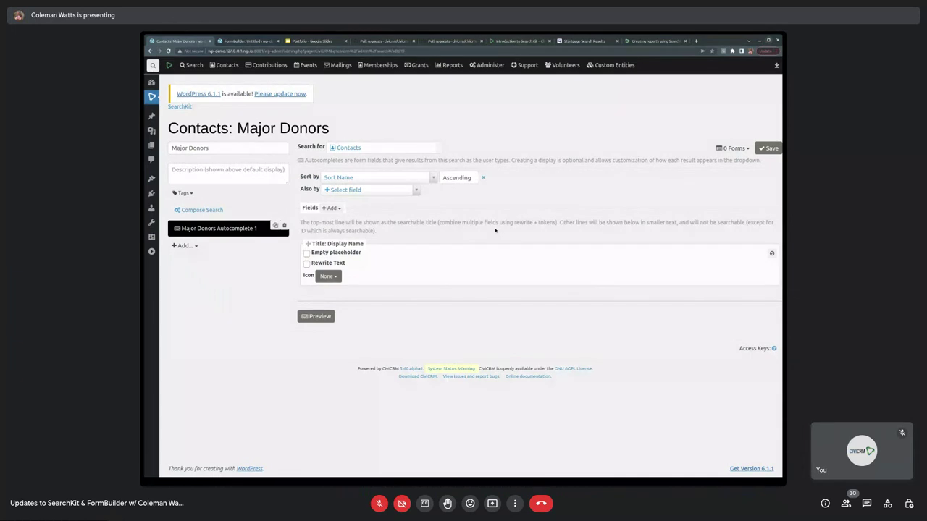
click(336, 209)
key(Escape)
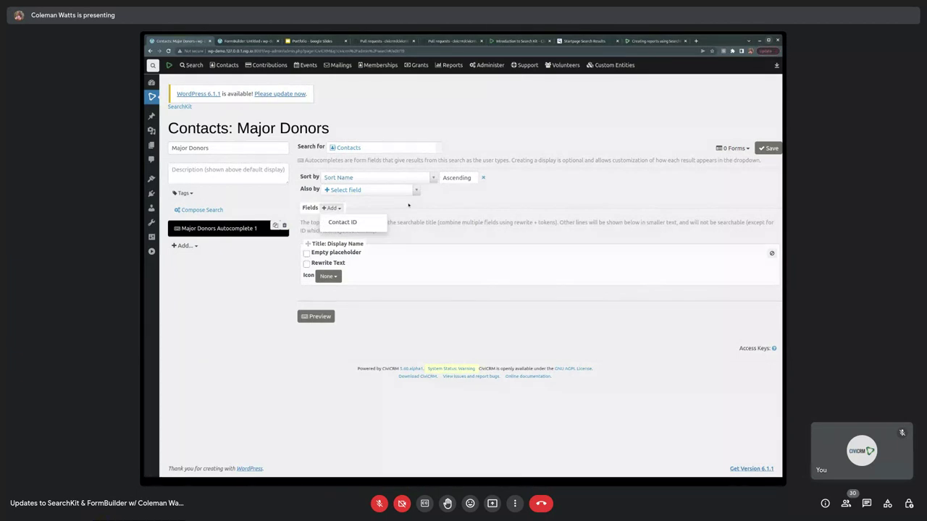
click(252, 214)
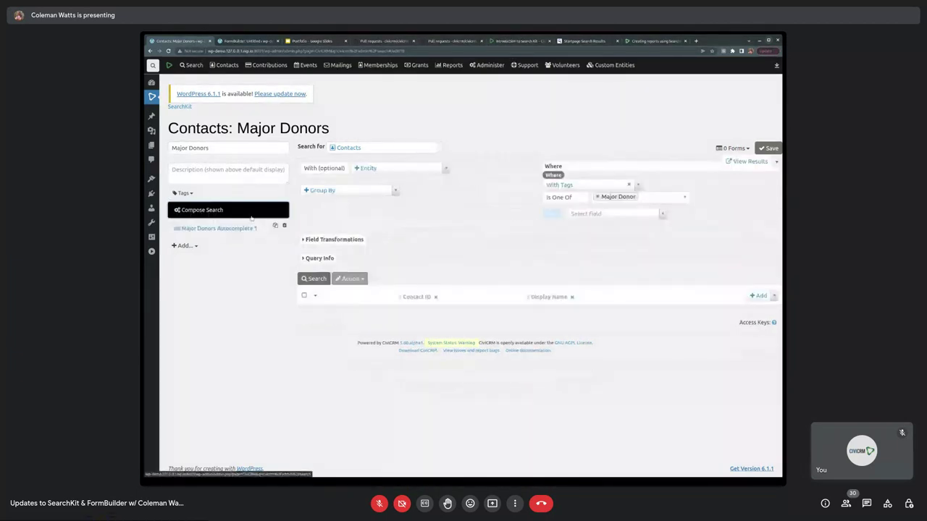
click(257, 228)
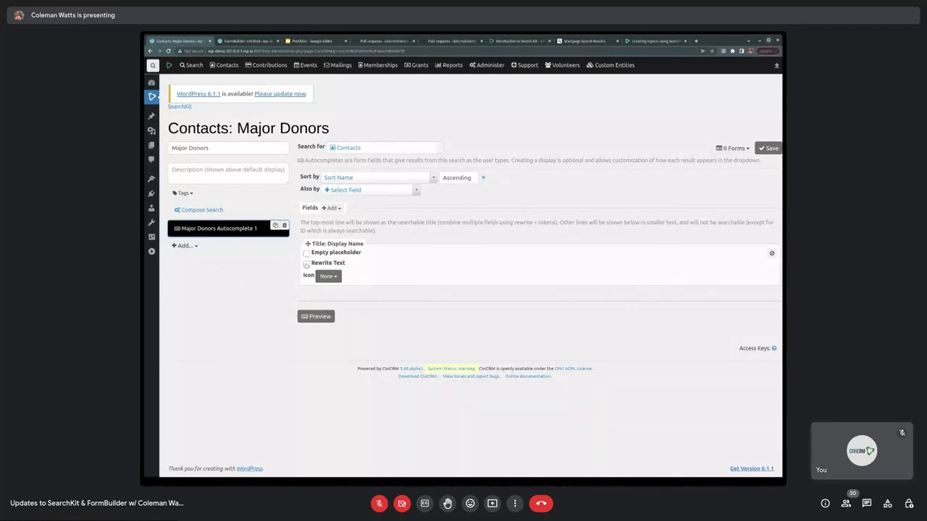
Enable rewritten text for the autocomplete's Display Name title and set it to [display_name] - [id]
click(306, 265)
click(409, 269)
text([)
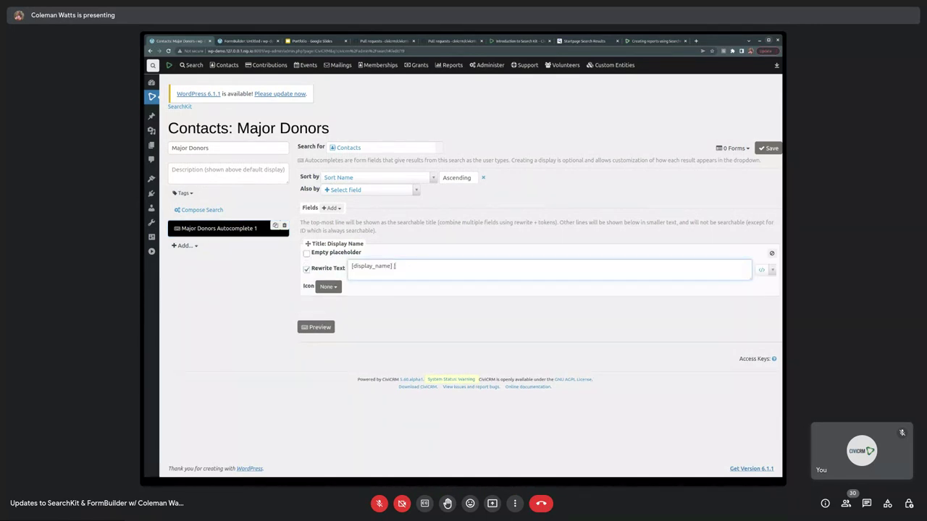
text(id)
text(])
text(-)
Preview the autocomplete display and test its contact selector by searching for "a"
click(319, 327)
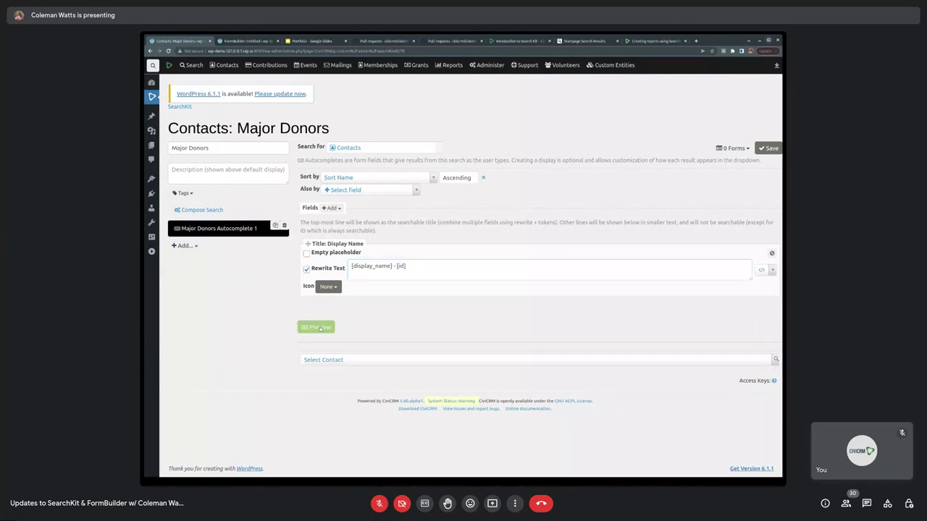
click(527, 359)
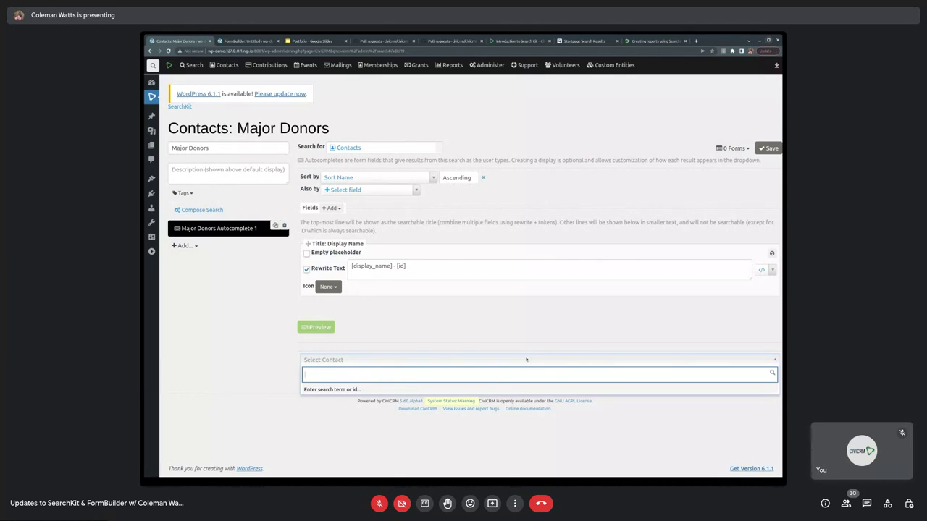
text(ai)
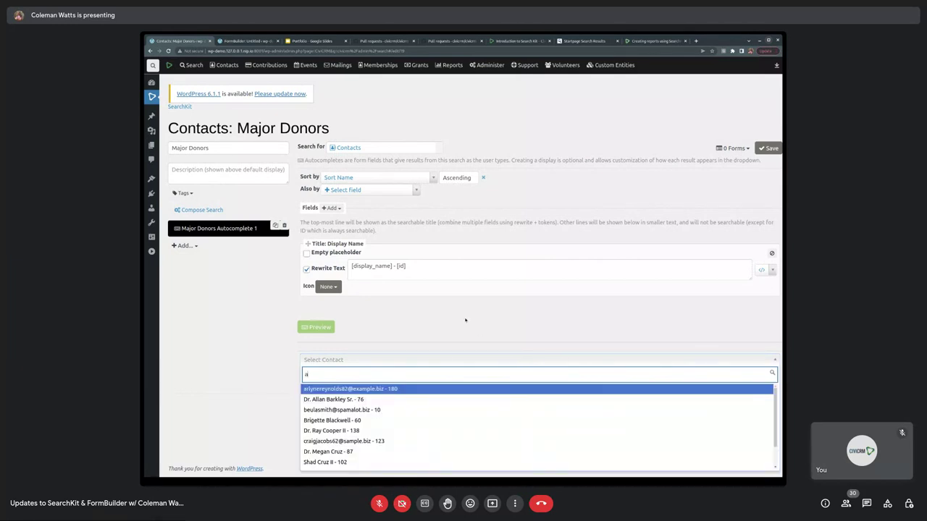
scroll(355, 405, down, 1)
scroll(355, 408, up, 1)
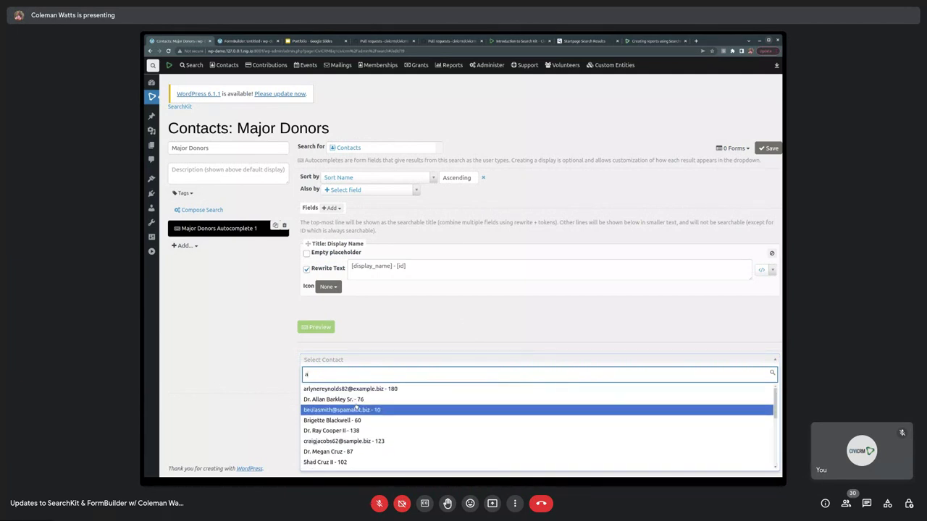
click(398, 333)
Return to composing the Major Donors search and add a Primary Email Email column to its results
click(226, 214)
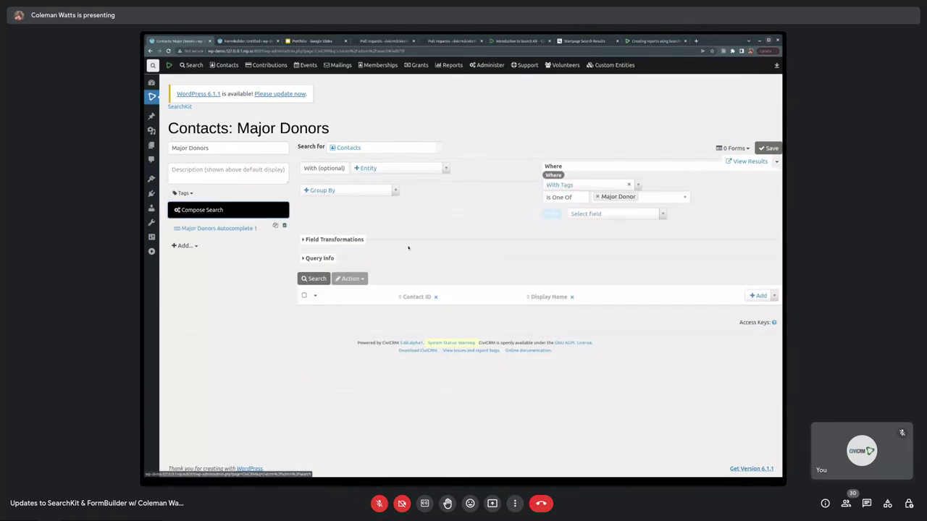
click(759, 295)
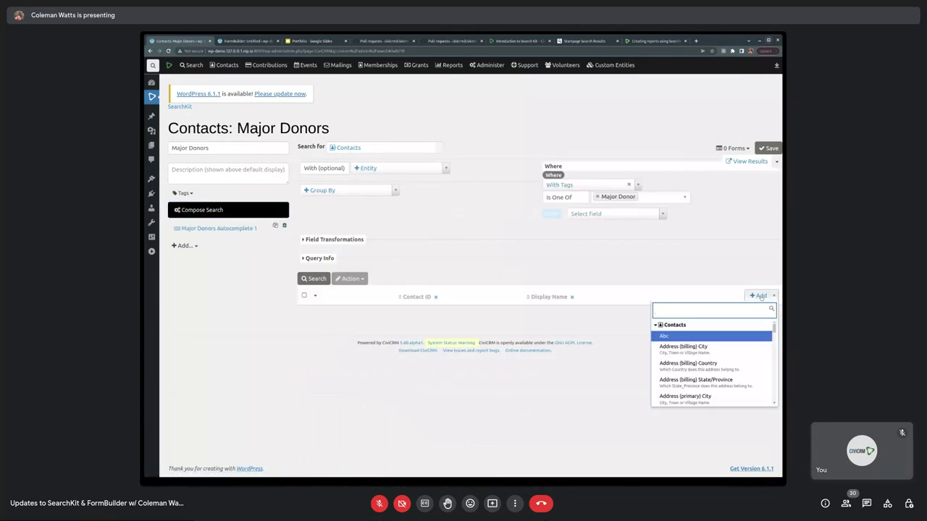
text(email)
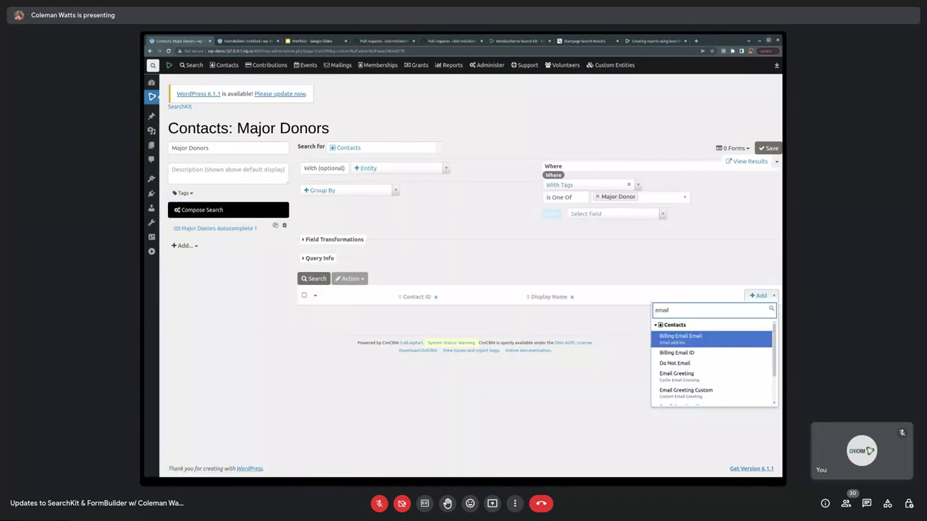
key(Down)
key(Down)
key(Down)
key(Down)
key(Down)
key(Down)
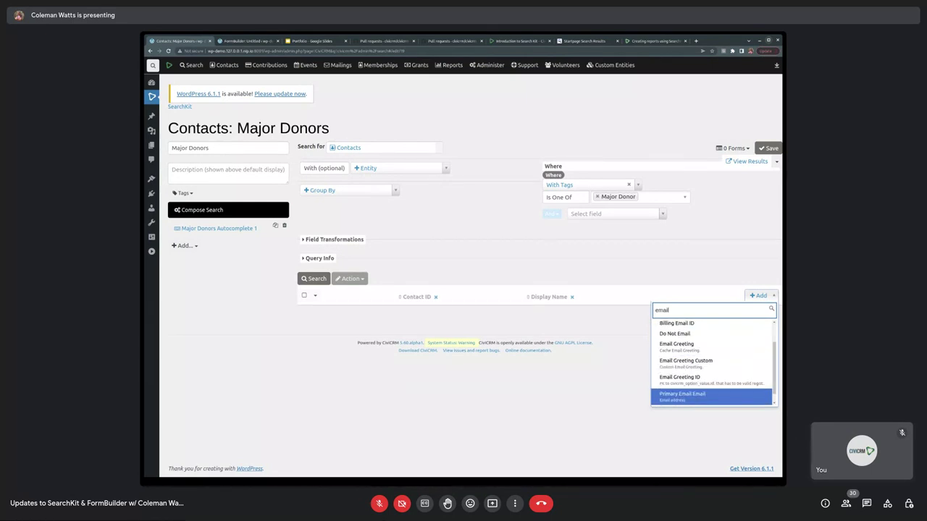
key(Return)
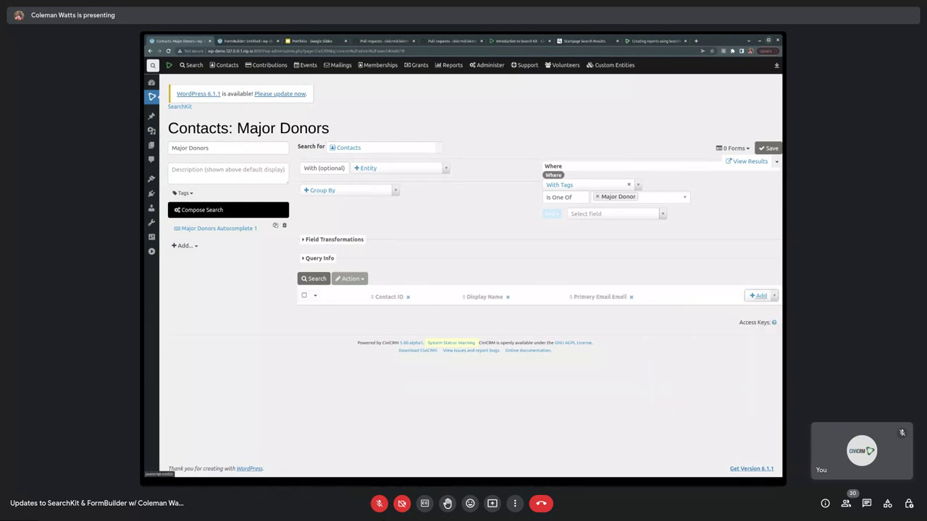
Add an Address (primary) City column to the search results
click(761, 296)
text(city)
key(Down)
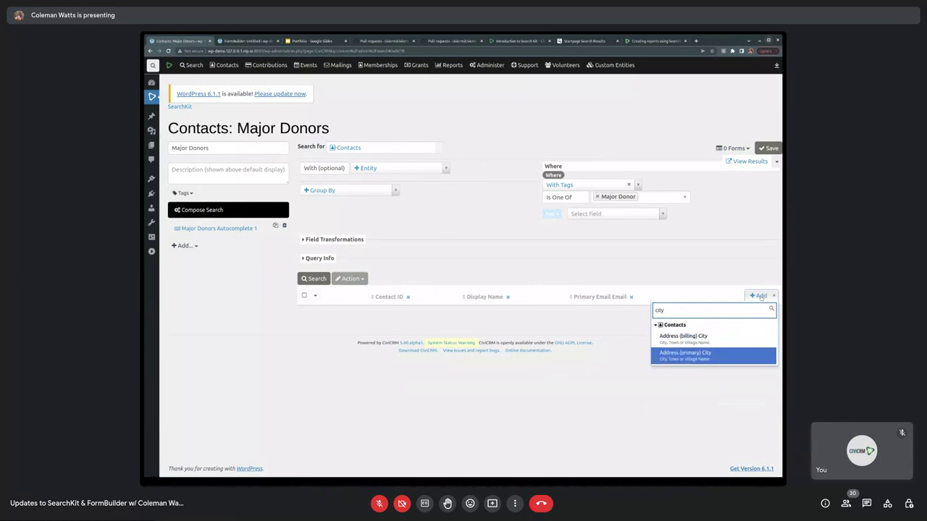
key(Return)
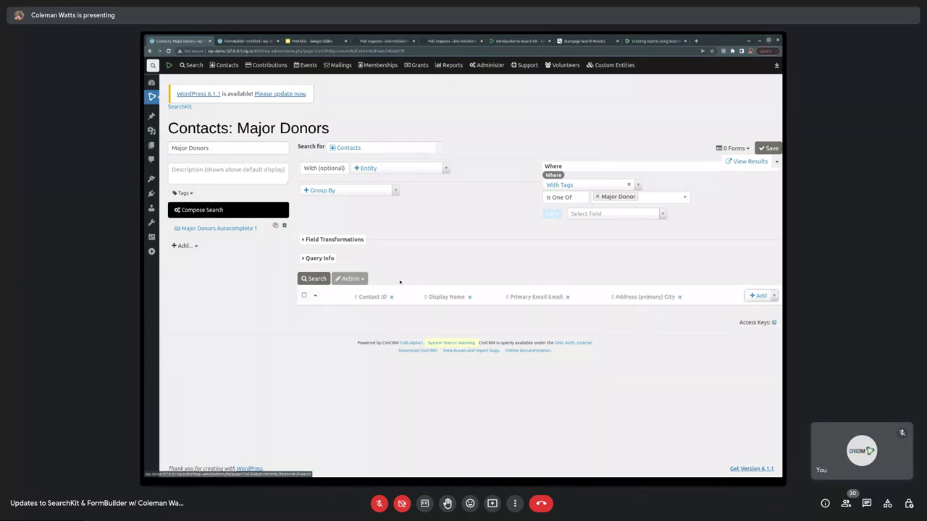
Add Primary Email Email and Address (primary) City as description lines in the Major Donors autocomplete display
click(197, 228)
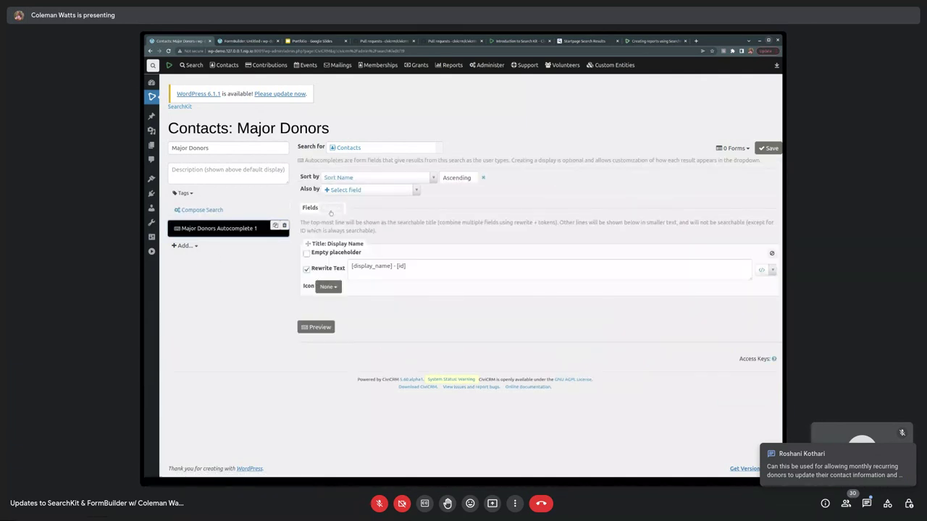
click(331, 209)
click(342, 234)
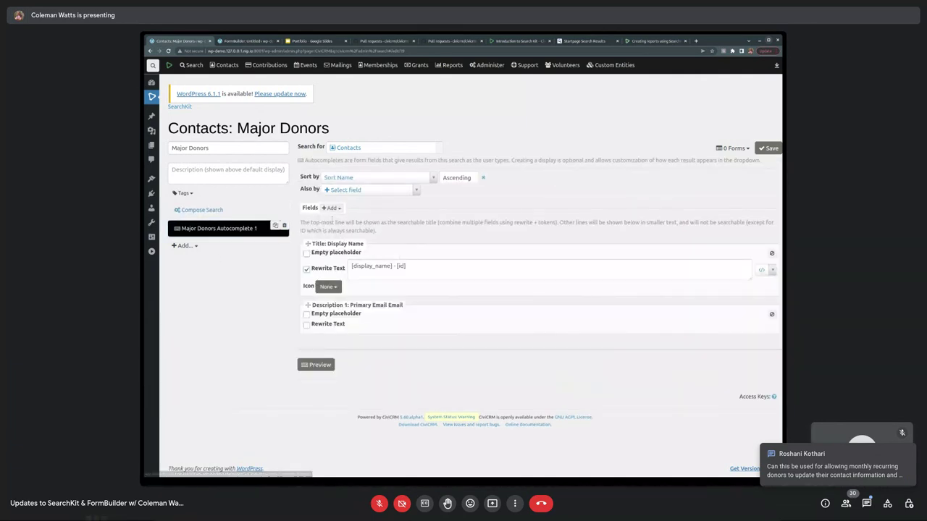
click(331, 208)
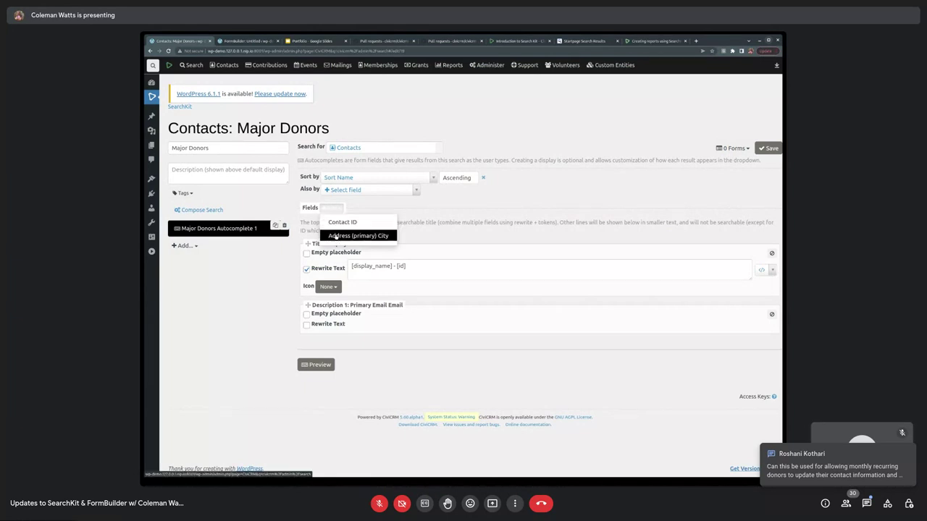
click(335, 236)
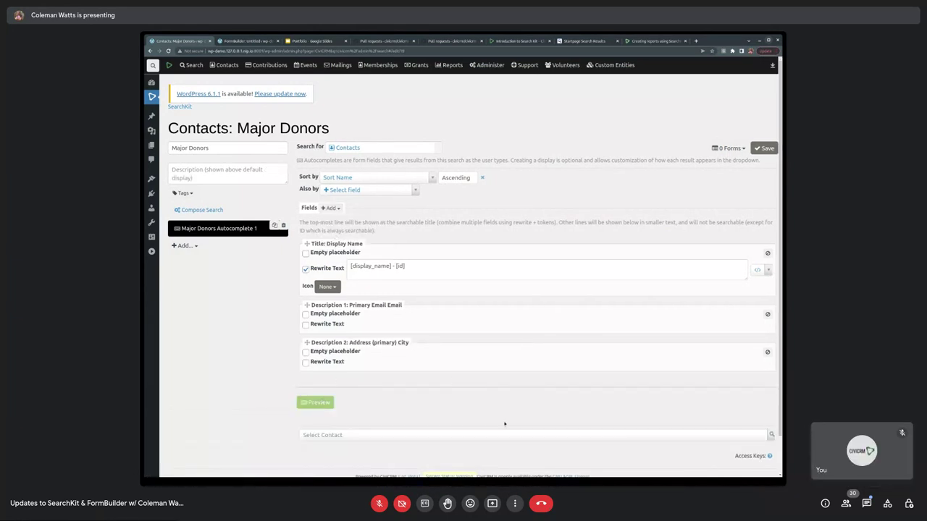
Search for "a" in the autocomplete preview, review the contacts' description lines, and switch to the Google Slides presentation
scroll(520, 391, down, 1)
click(518, 394)
text(a)
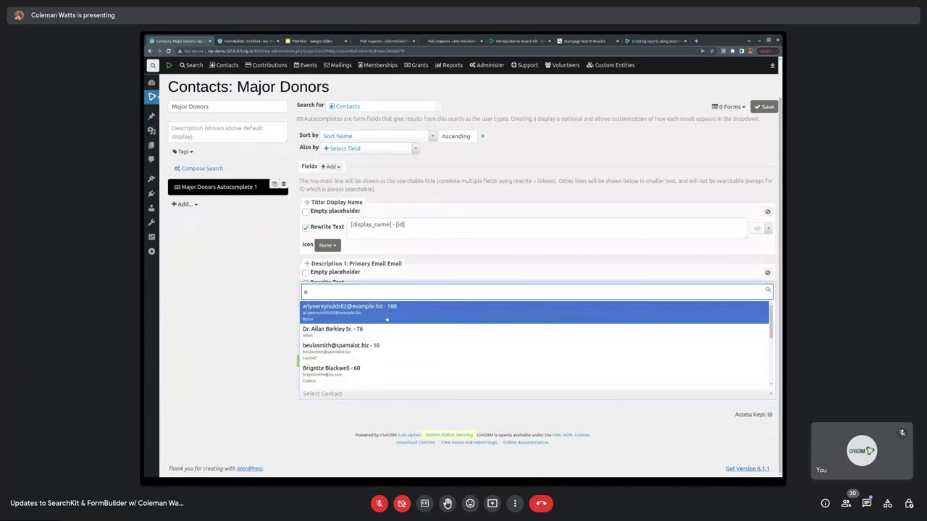
scroll(384, 319, down, 2)
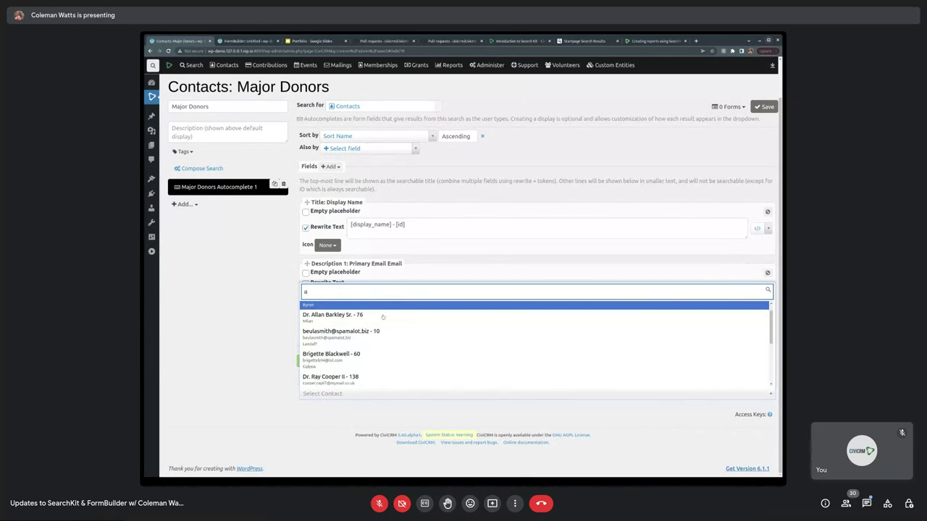
scroll(377, 322, down, 2)
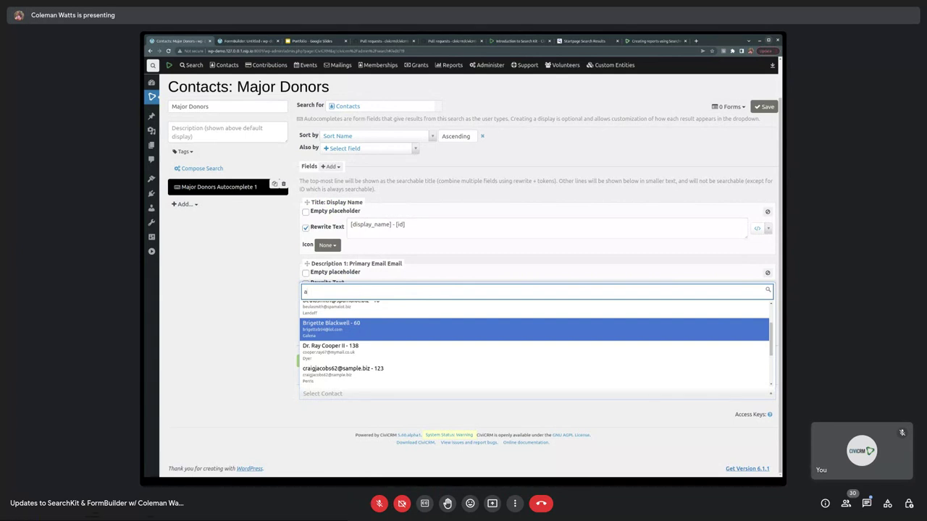
key(Up)
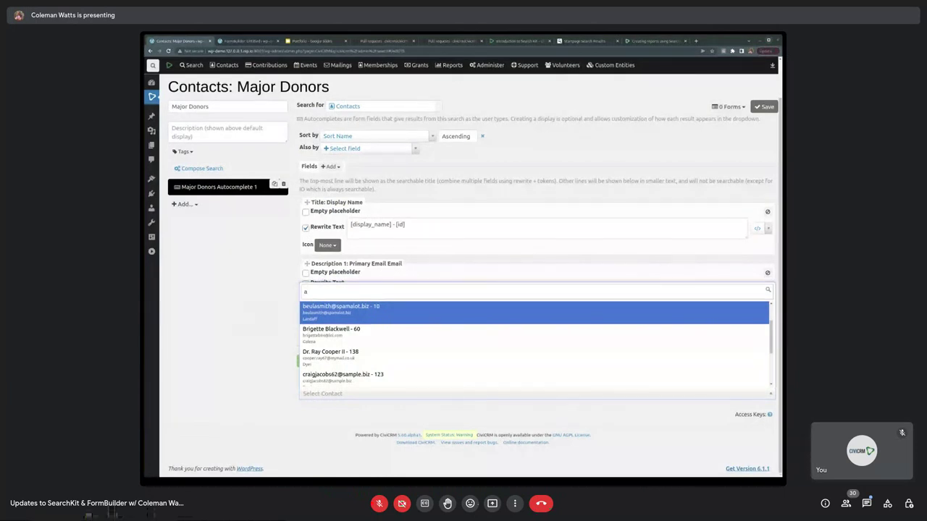
click(413, 416)
click(311, 41)
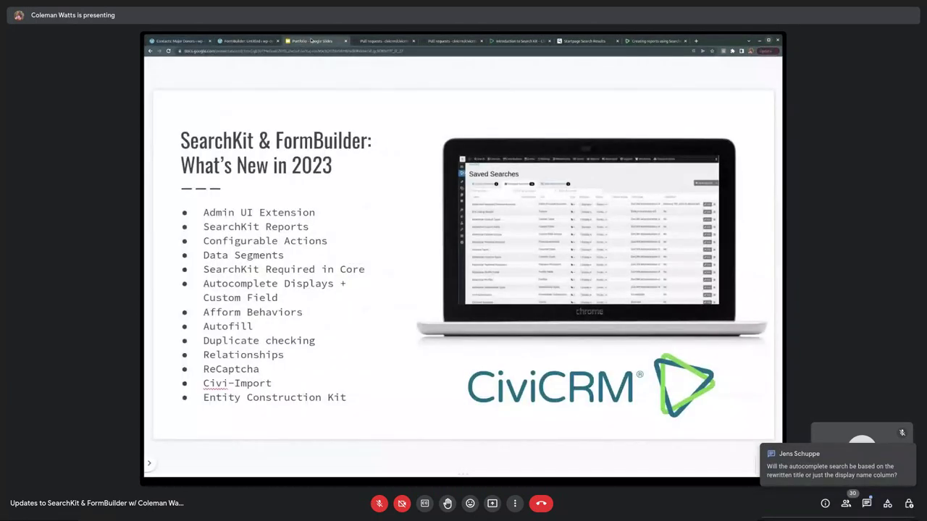